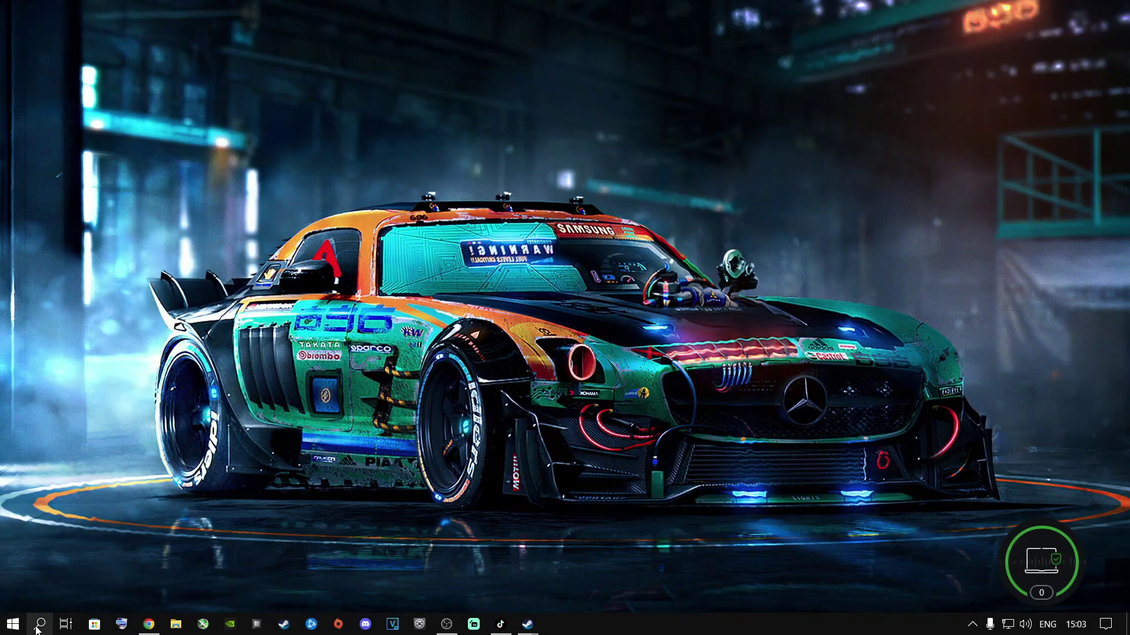
# - Open Windows Settings and check for Windows updates in Update & Security
pyautogui.click(38, 627)
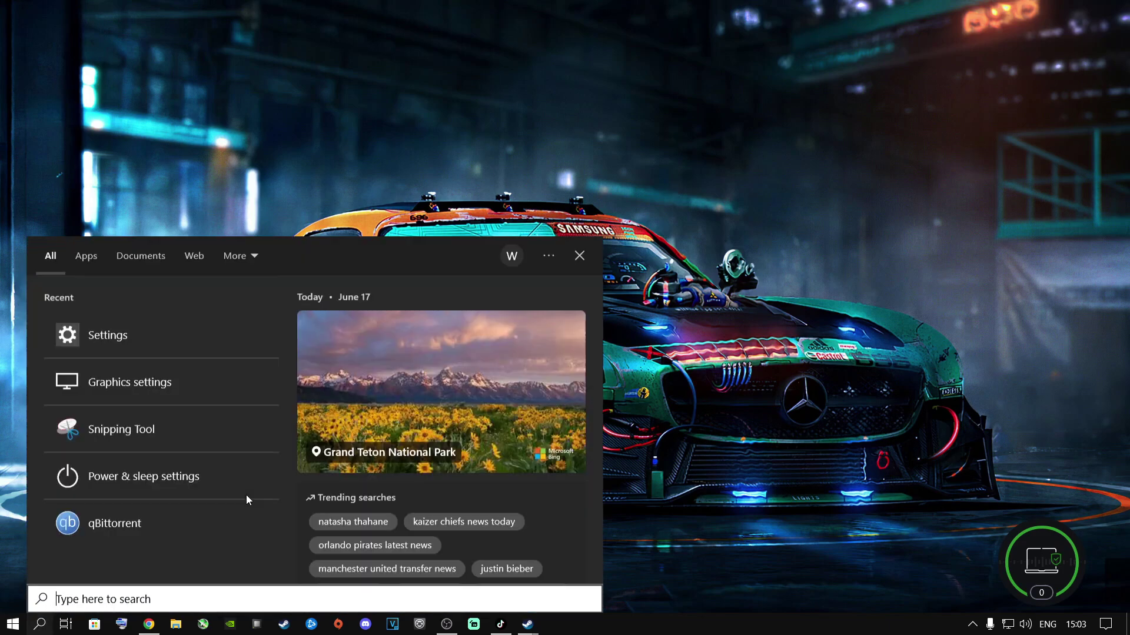
pyautogui.write('settings')
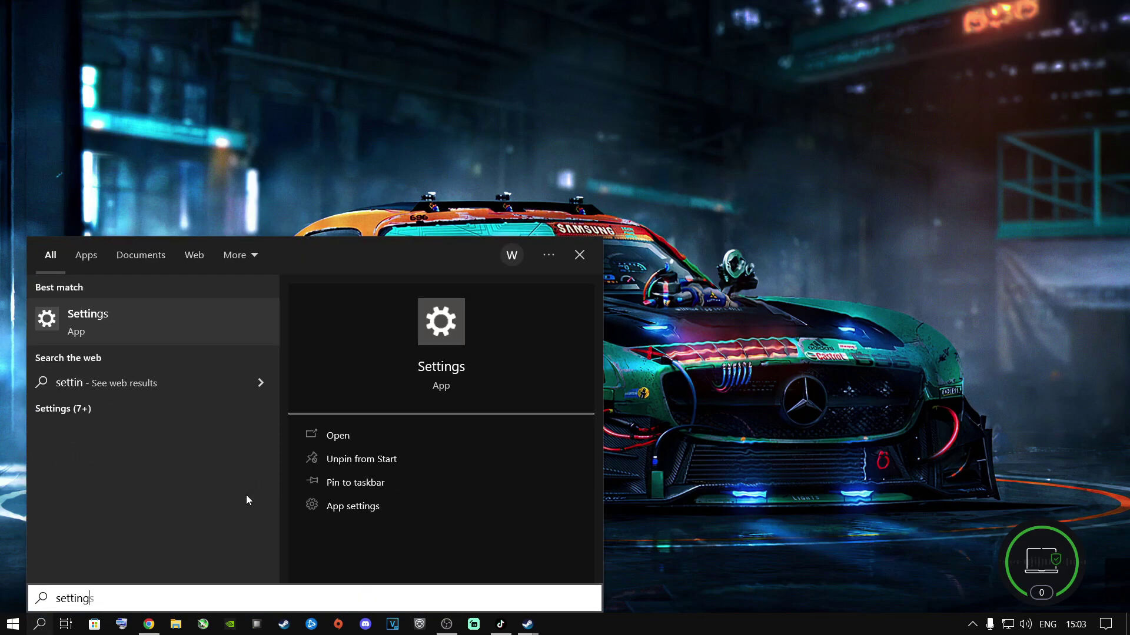
pyautogui.press('Return')
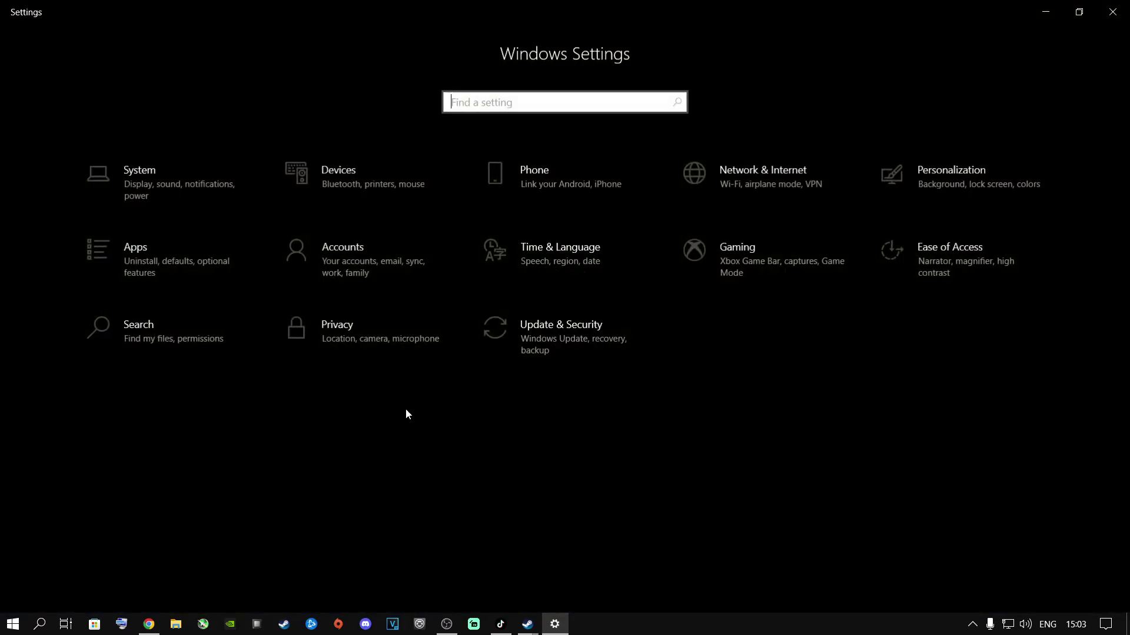
pyautogui.click(547, 329)
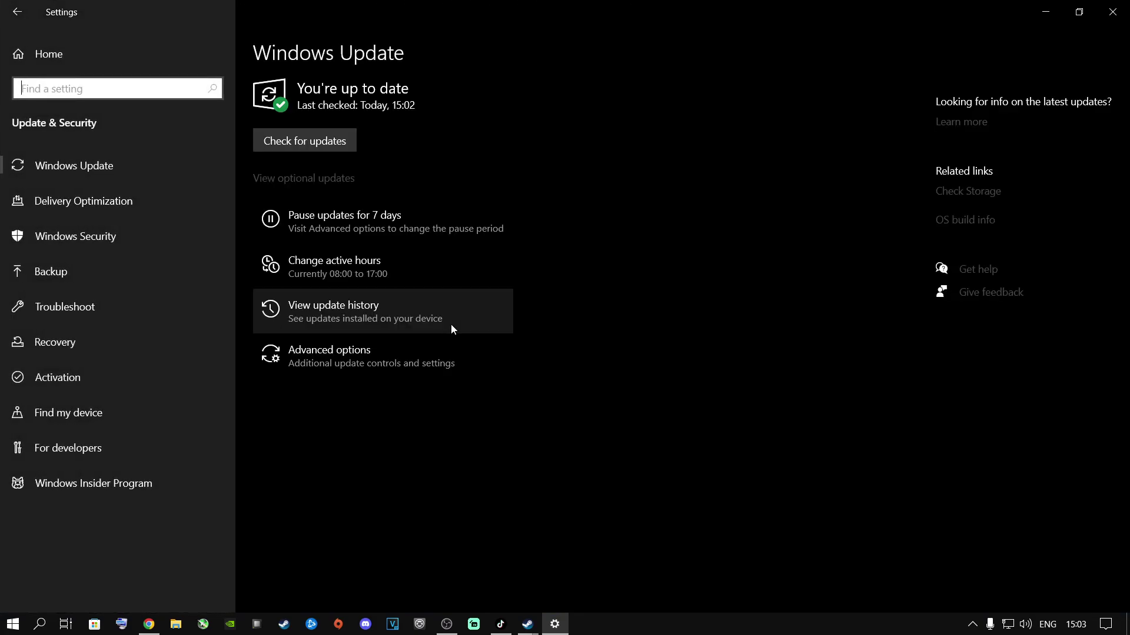
pyautogui.click(348, 146)
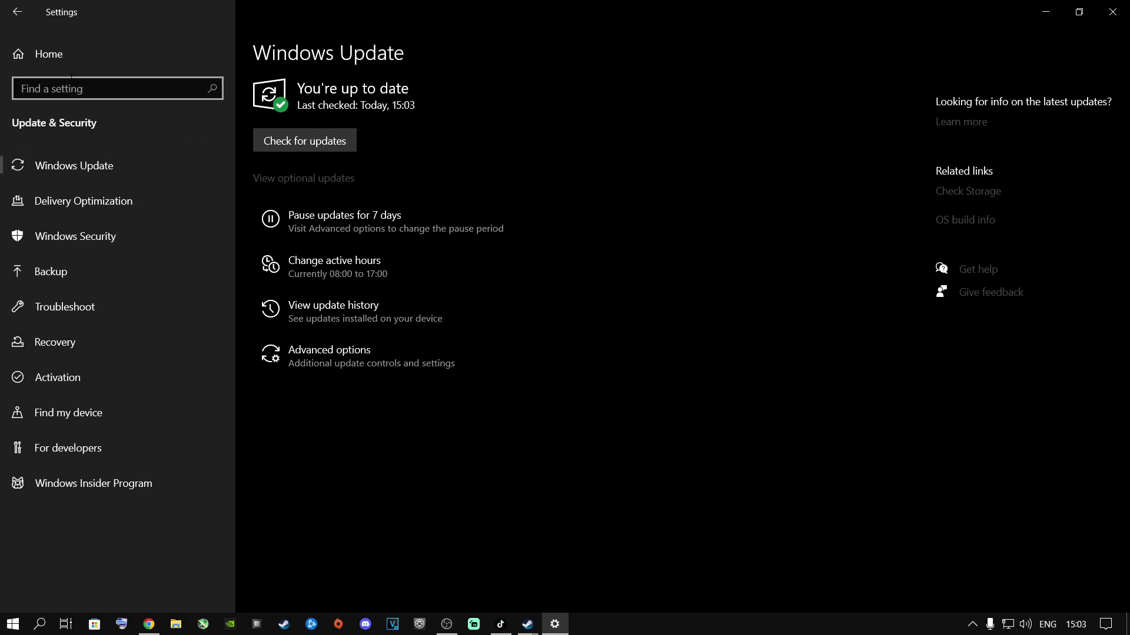
# - Open the Background apps page in the Privacy settings and look through its app list
pyautogui.click(58, 59)
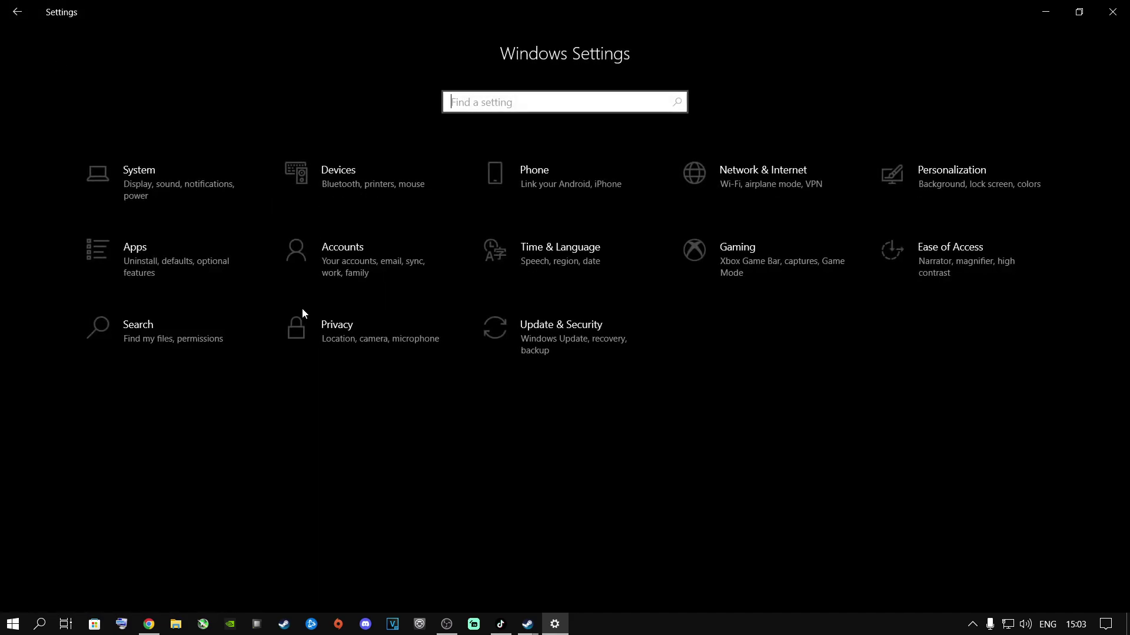
pyautogui.click(321, 342)
pyautogui.scroll(-10, 71, 383)
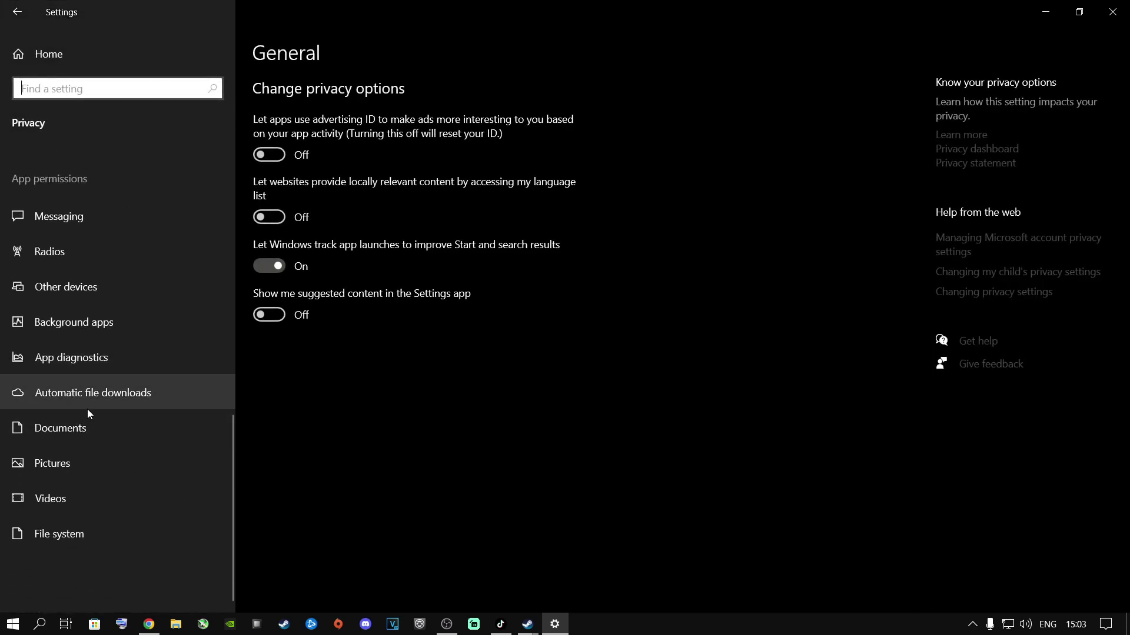
pyautogui.click(70, 332)
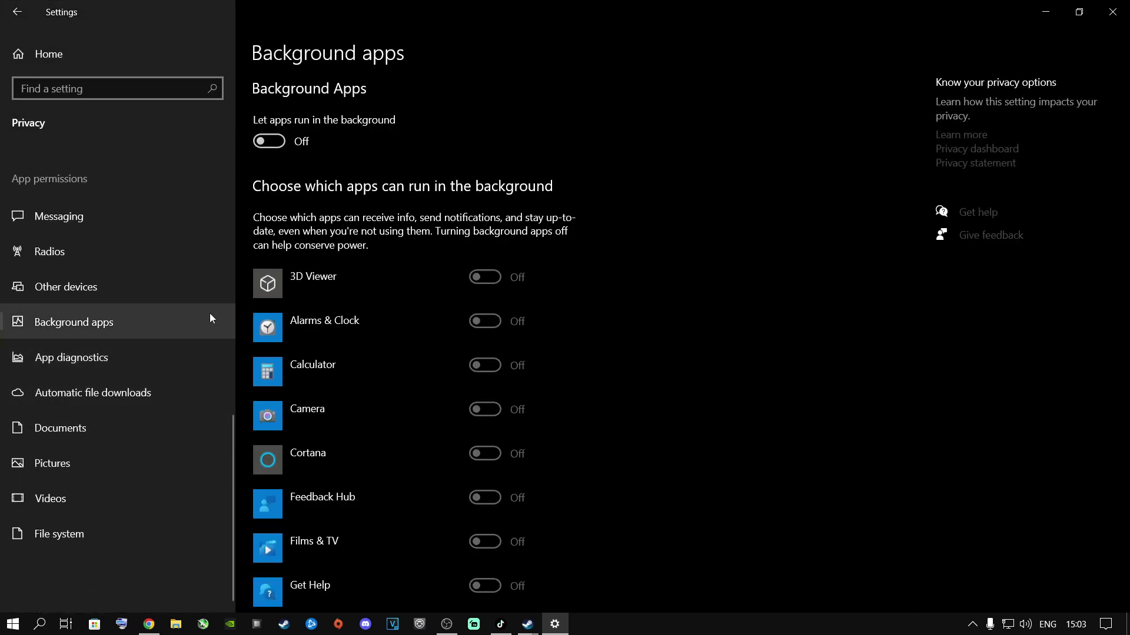
pyautogui.scroll(-15, 401, 338)
pyautogui.scroll(10, 397, 365)
pyautogui.scroll(5, 397, 369)
# - Allow apps to run in the background, look over the individual app permissions, and turn background apps off again
pyautogui.click(269, 141)
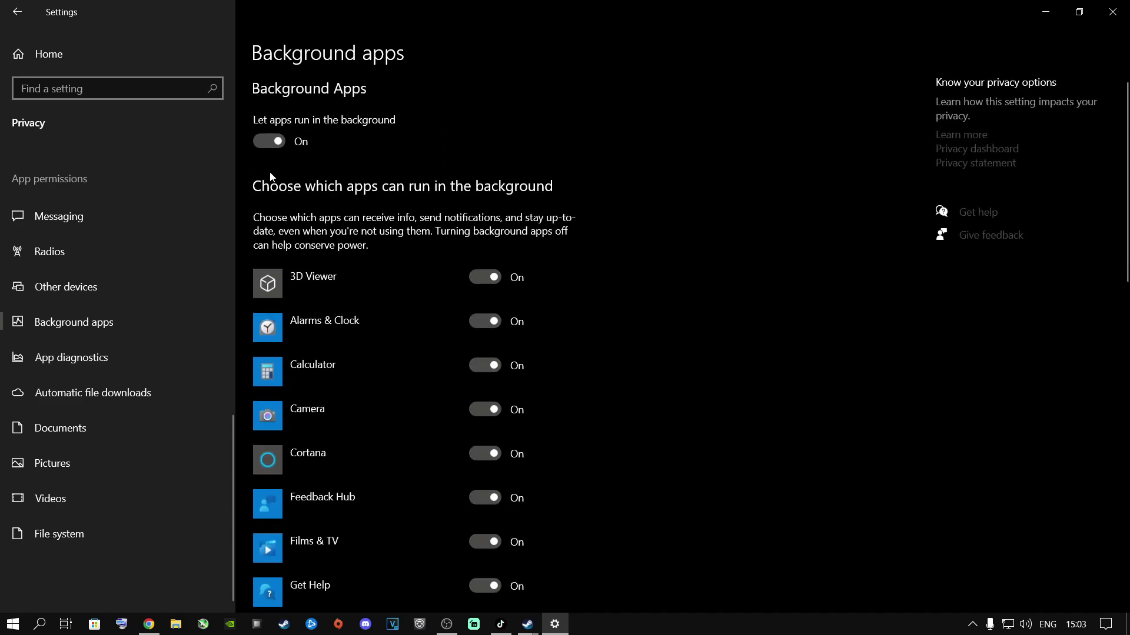
pyautogui.scroll(-15, 394, 433)
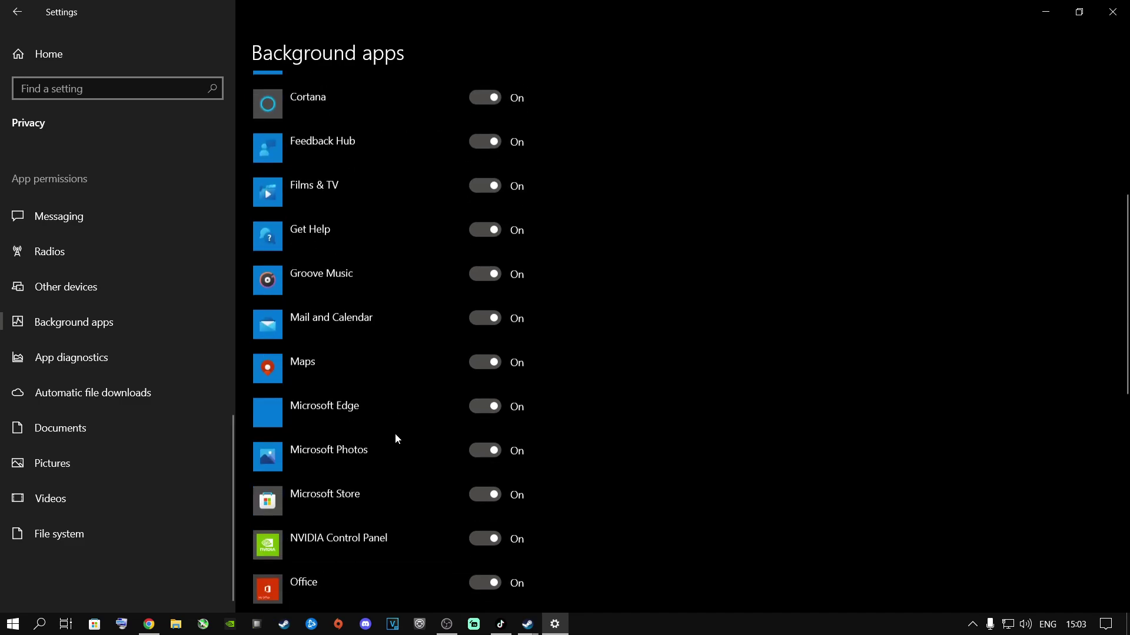
pyautogui.scroll(7, 394, 433)
pyautogui.scroll(5, 394, 433)
pyautogui.scroll(-15, 395, 434)
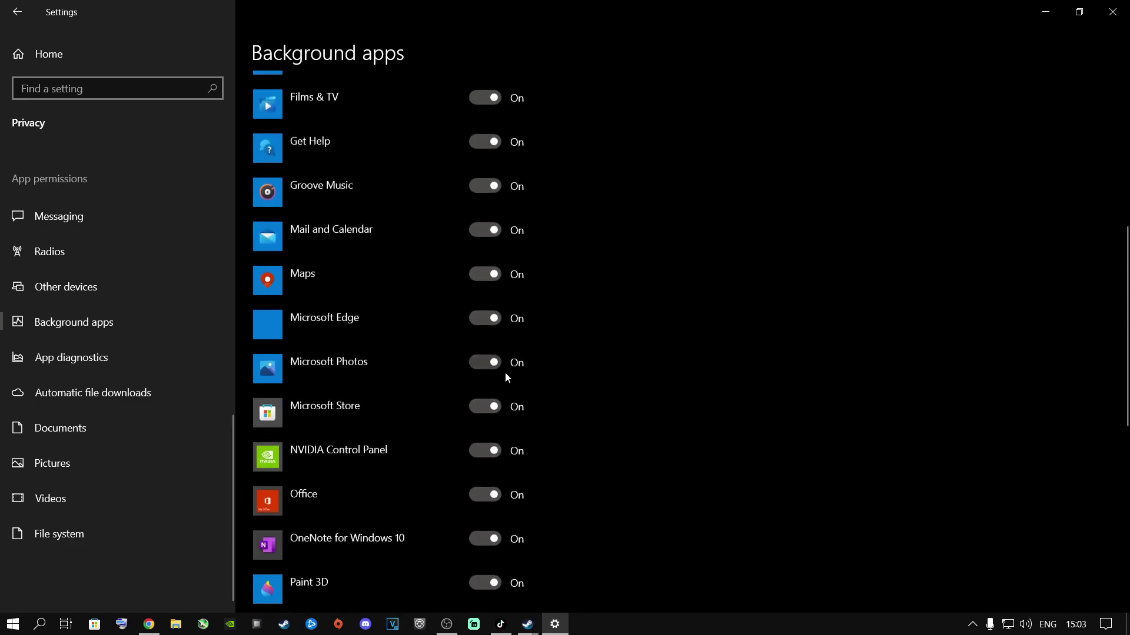
pyautogui.scroll(15, 481, 478)
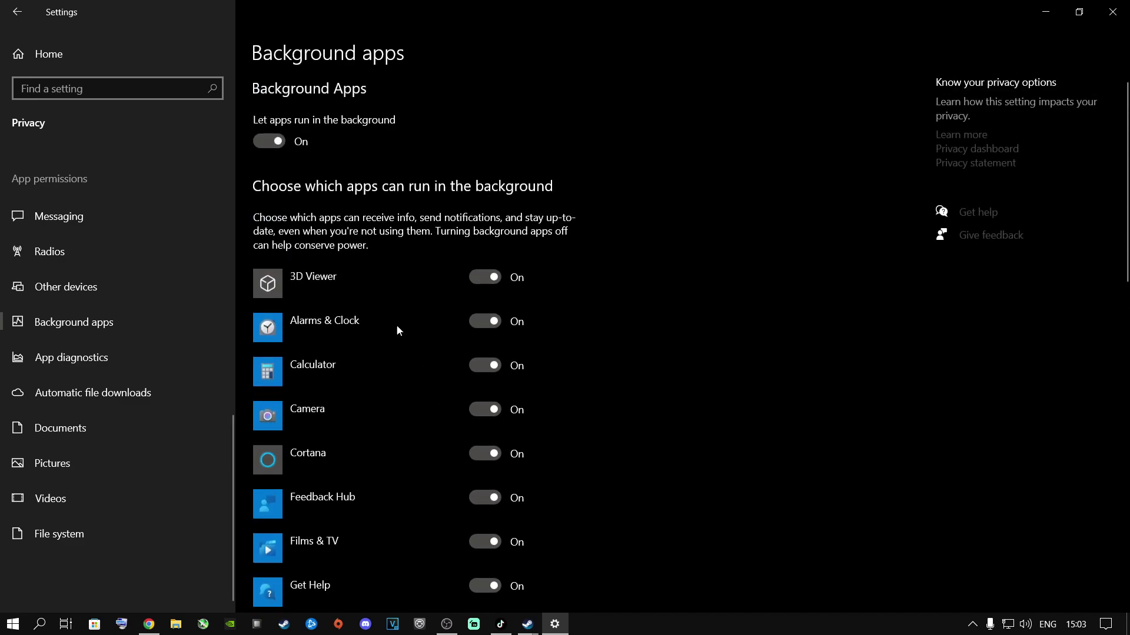
pyautogui.click(265, 143)
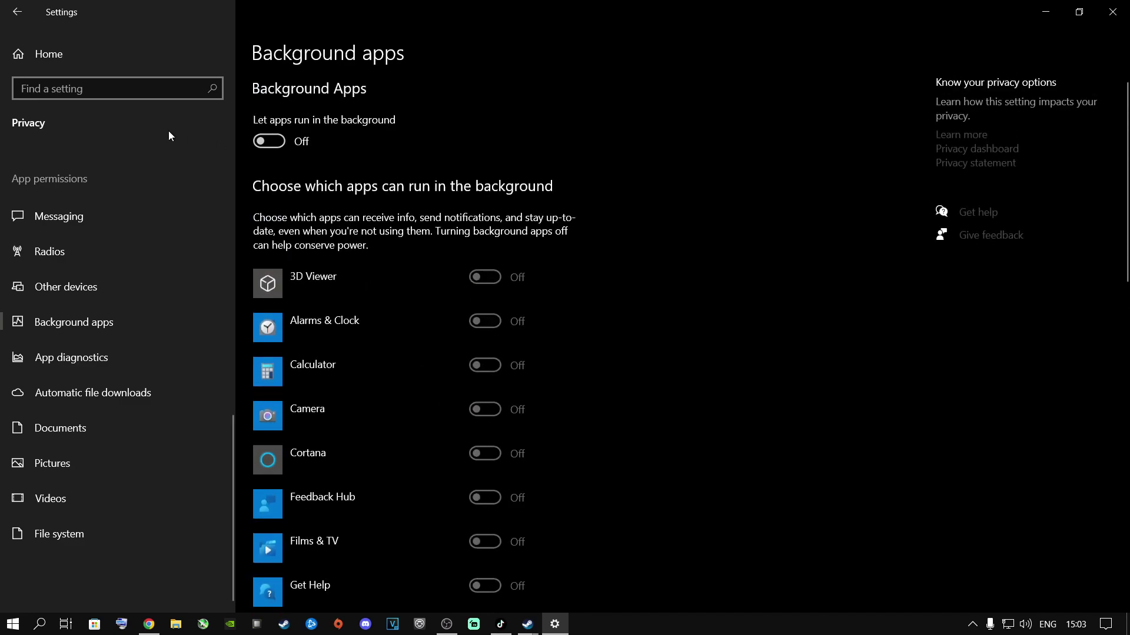
# - Open the Game Mode page in the Gaming settings and toggle Game Mode
pyautogui.click(19, 56)
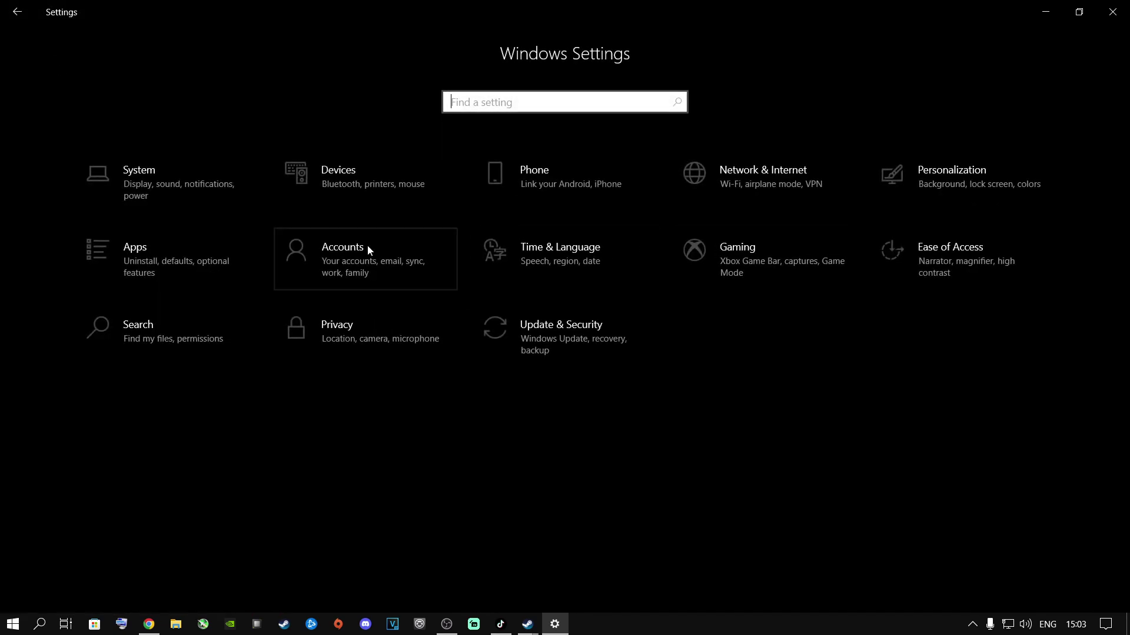
pyautogui.click(731, 256)
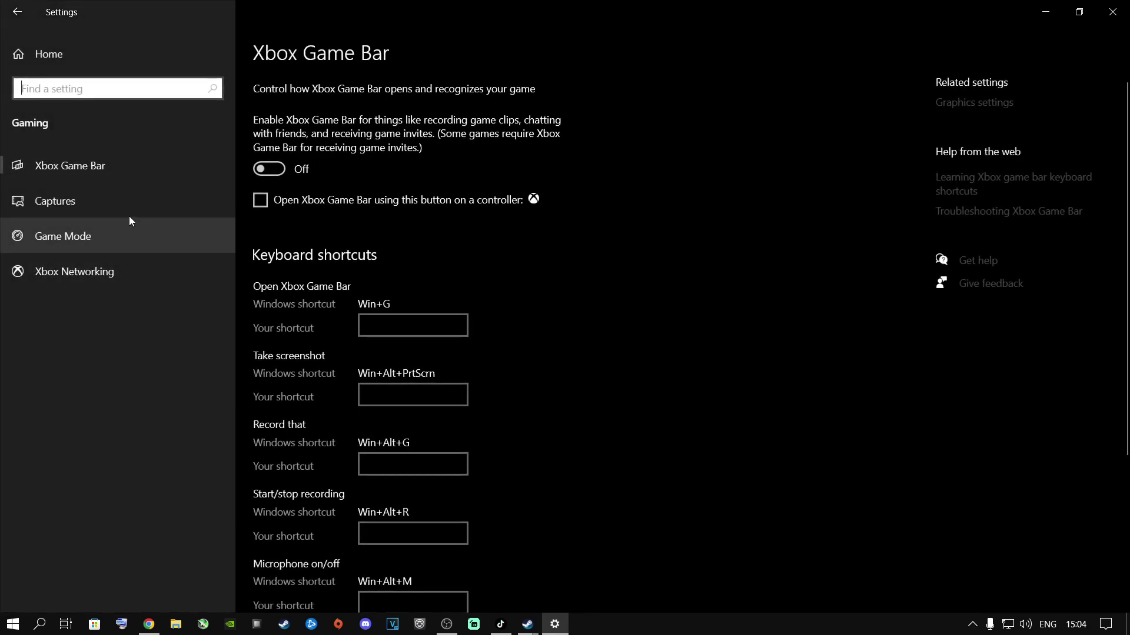
pyautogui.click(64, 239)
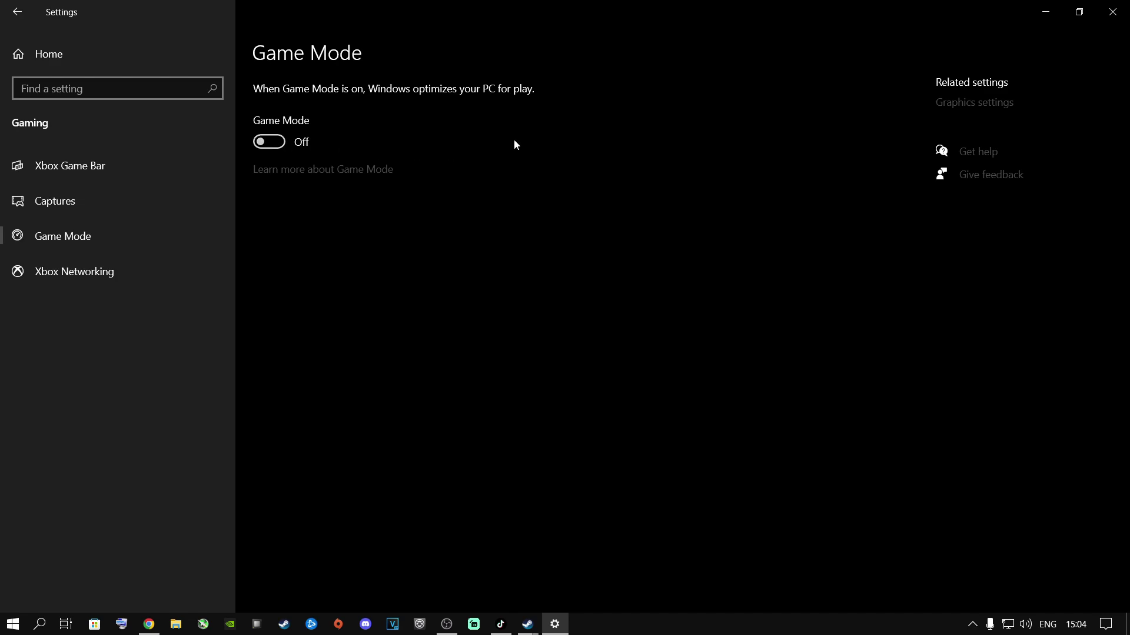
pyautogui.click(299, 142)
pyautogui.click(271, 144)
# - Choose Dark as the Windows color on the Colors personalization page and close Settings
pyautogui.click(56, 52)
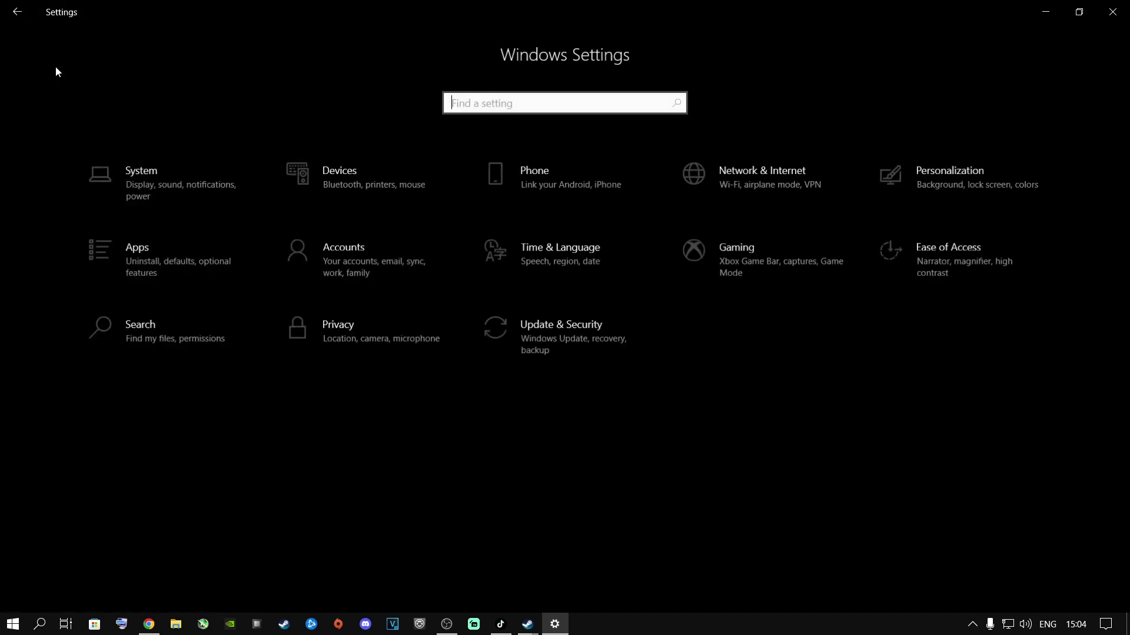
pyautogui.click(924, 180)
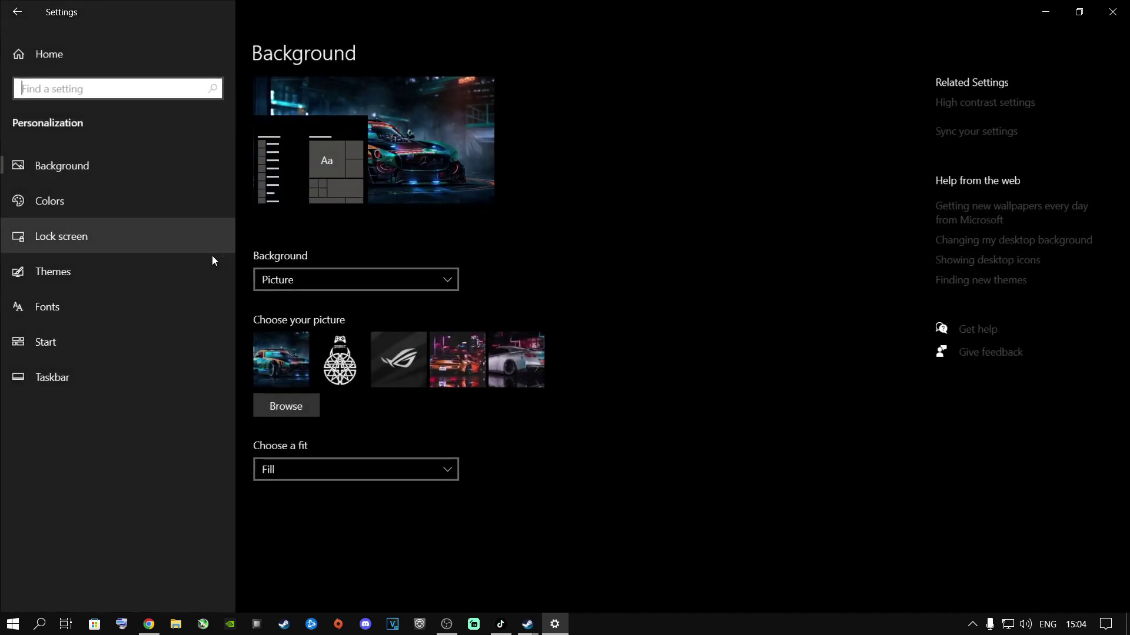
pyautogui.click(79, 202)
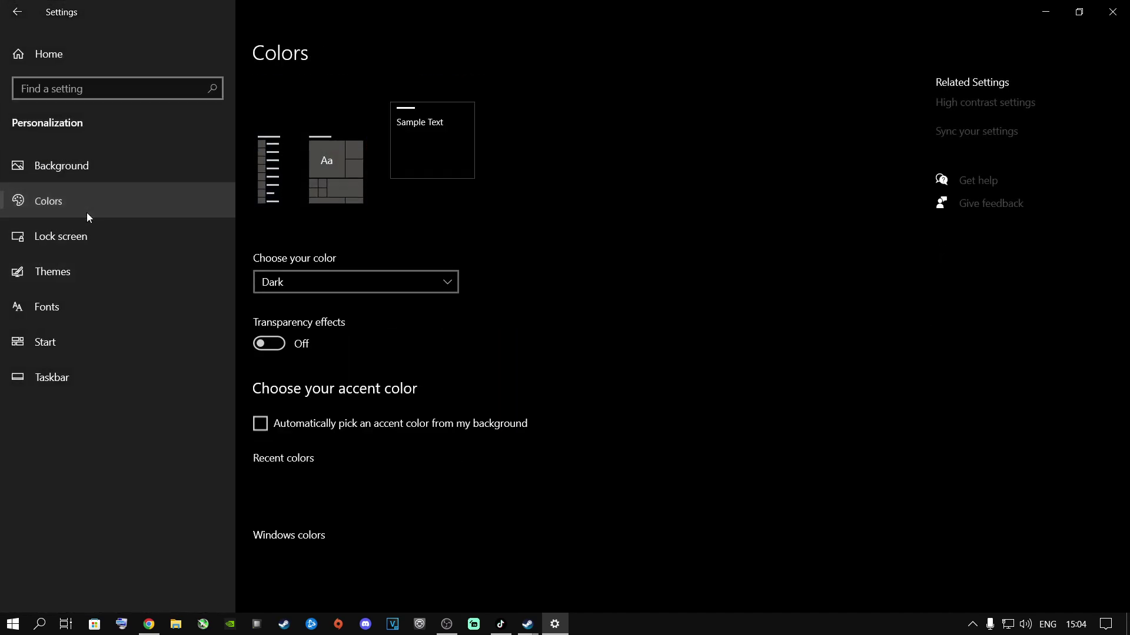
pyautogui.click(443, 284)
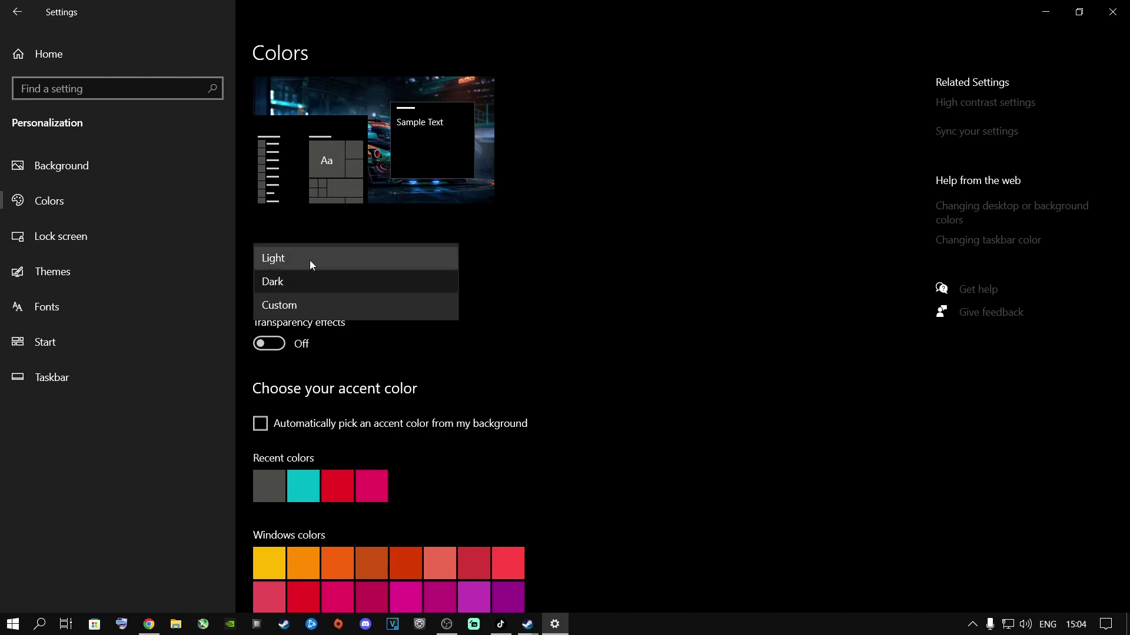
pyautogui.click(280, 282)
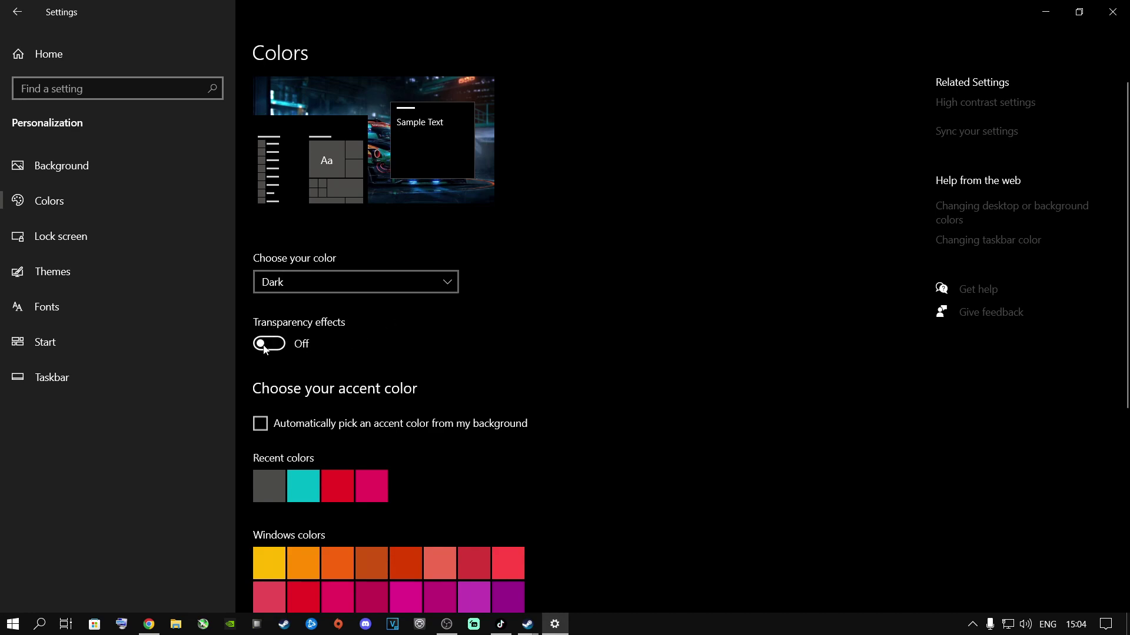
pyautogui.scroll(-5, 552, 395)
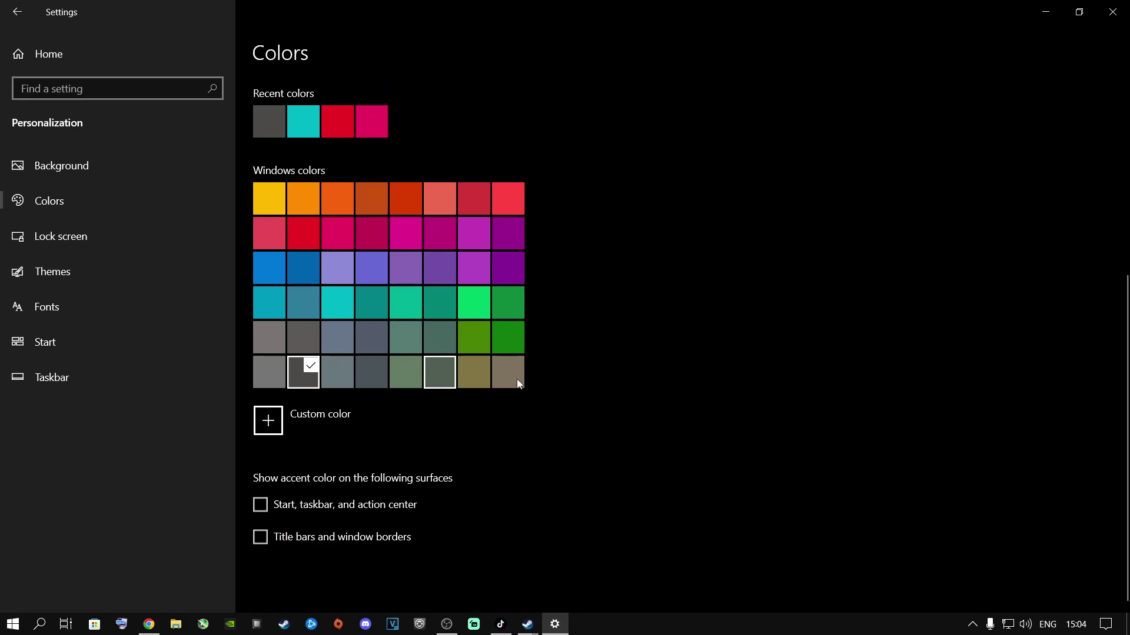
pyautogui.scroll(5, 703, 378)
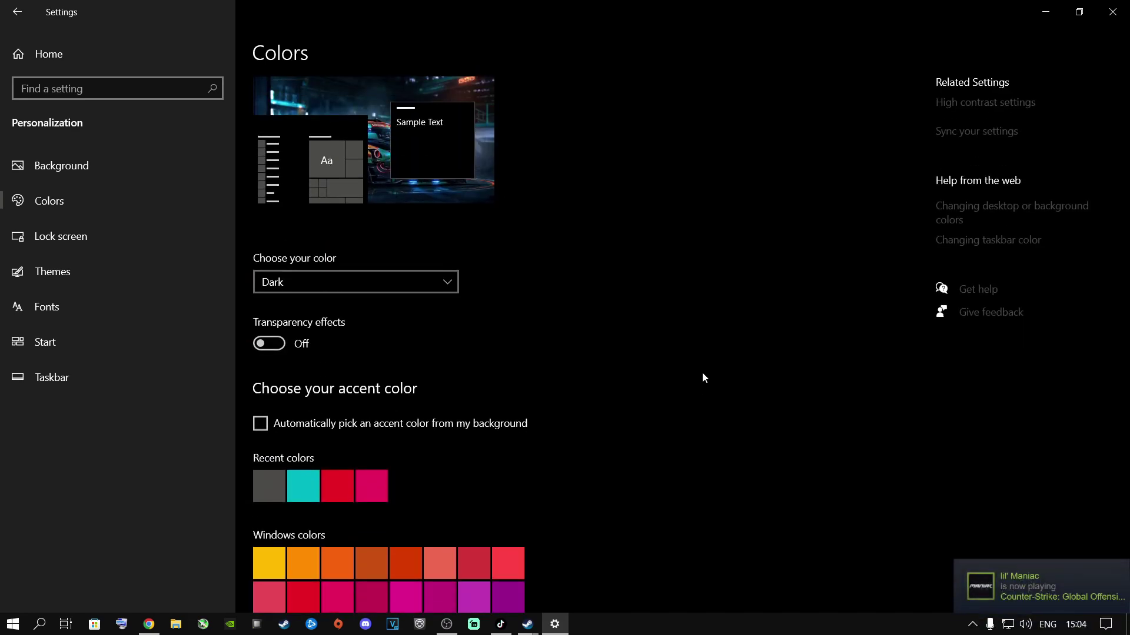
pyautogui.scroll(-5, 703, 379)
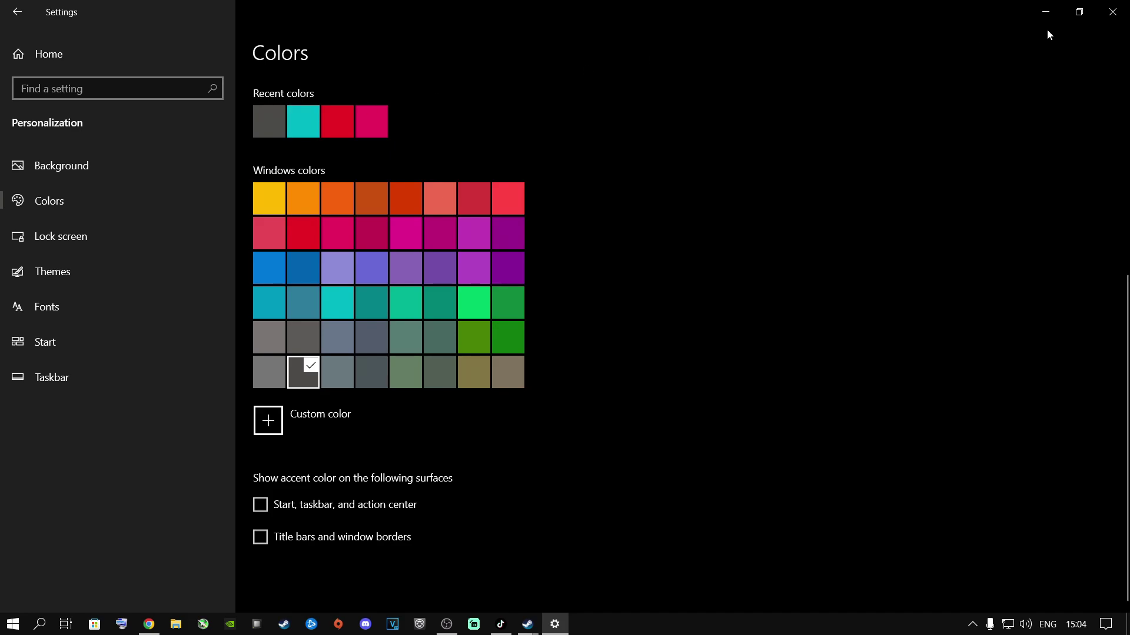
pyautogui.click(1112, 12)
# - Open the Windows Graphics settings page
pyautogui.click(50, 620)
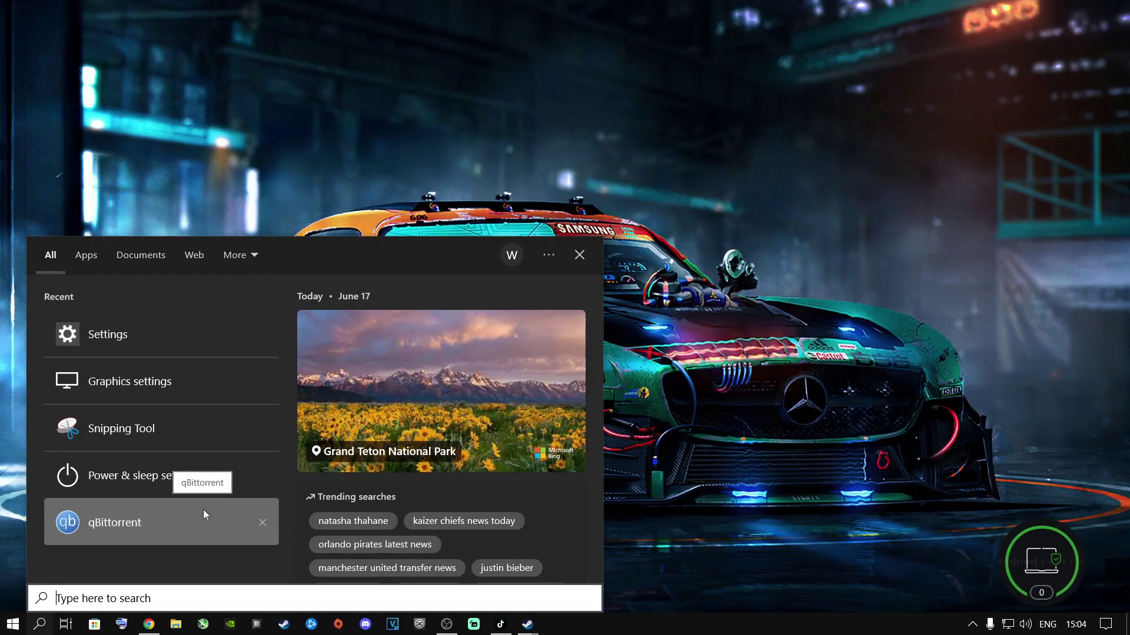
pyautogui.click(133, 381)
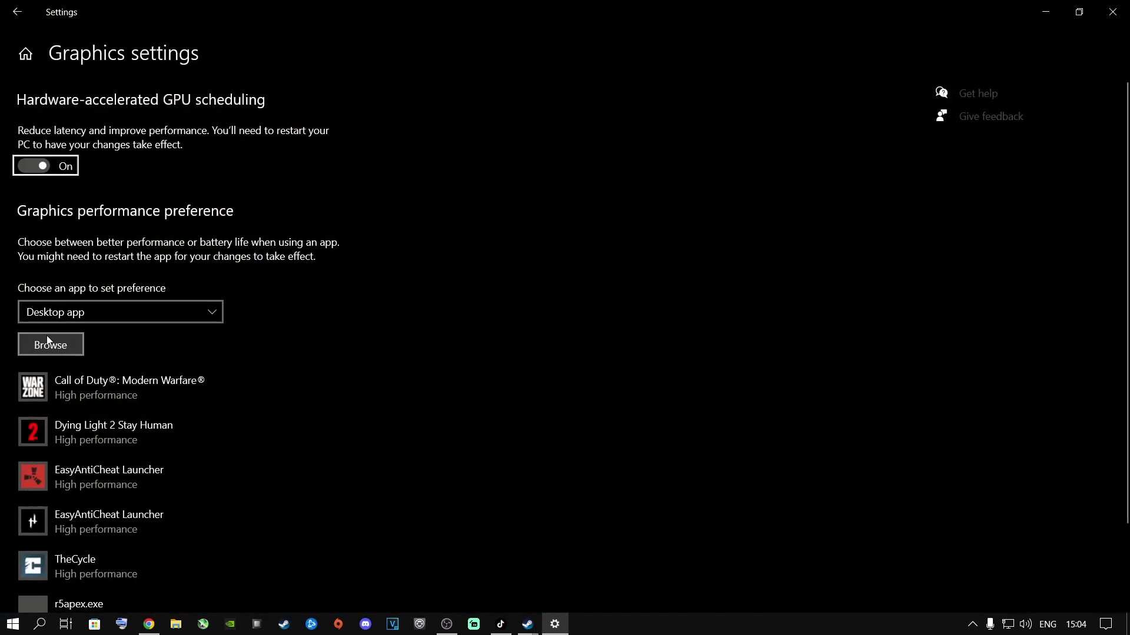
# - Browse from steamapps\common to The Cycle\Prospect\Binaries\Win64, select Prospect-Win64-Shipping.exe as the desktop app, and cancel adding it
pyautogui.click(49, 343)
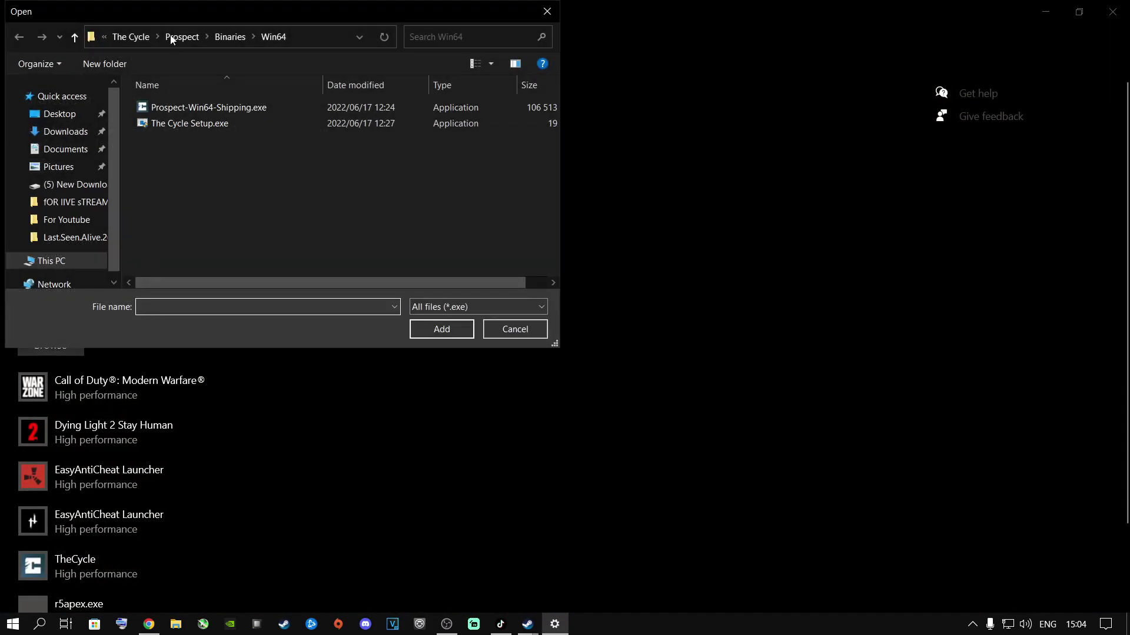
pyautogui.click(129, 35)
pyautogui.click(134, 38)
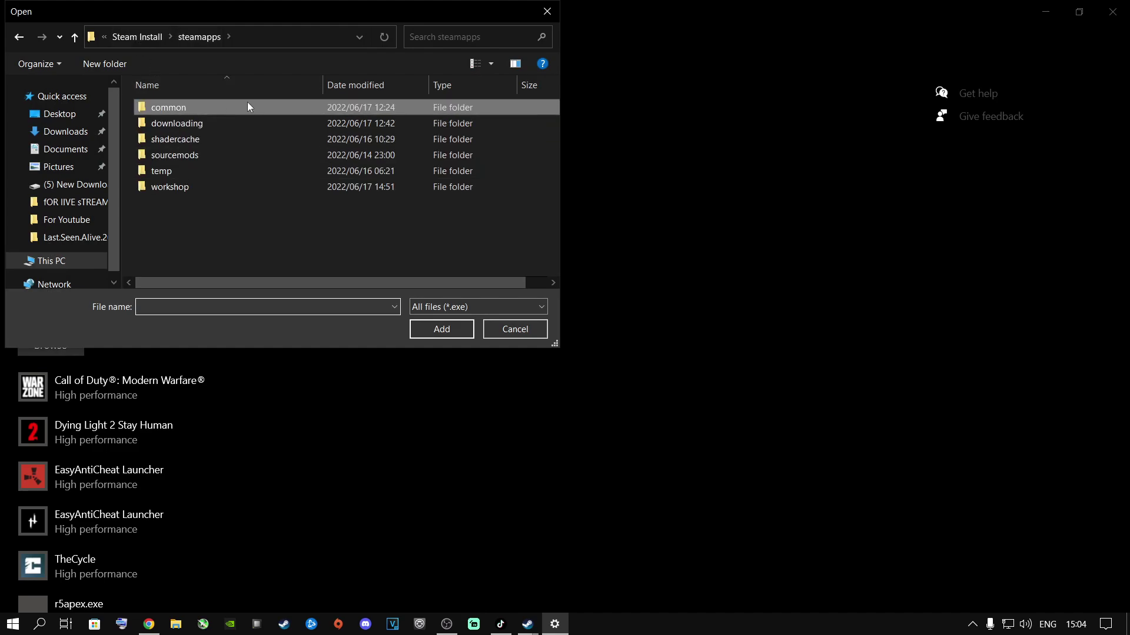
pyautogui.doubleClick(183, 108)
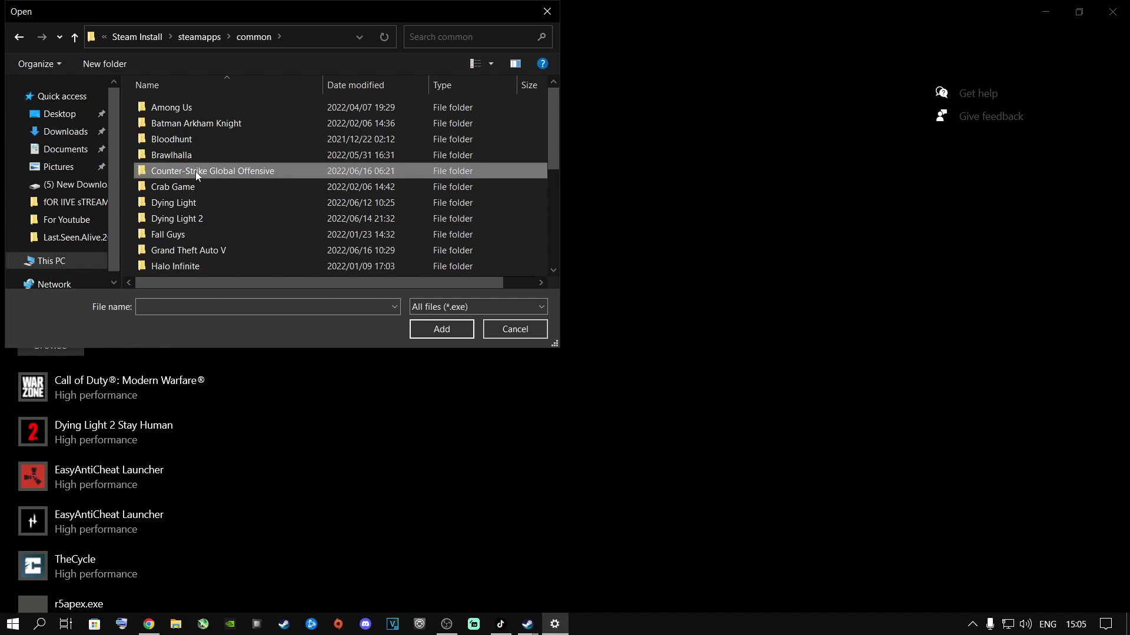
pyautogui.scroll(-5, 195, 171)
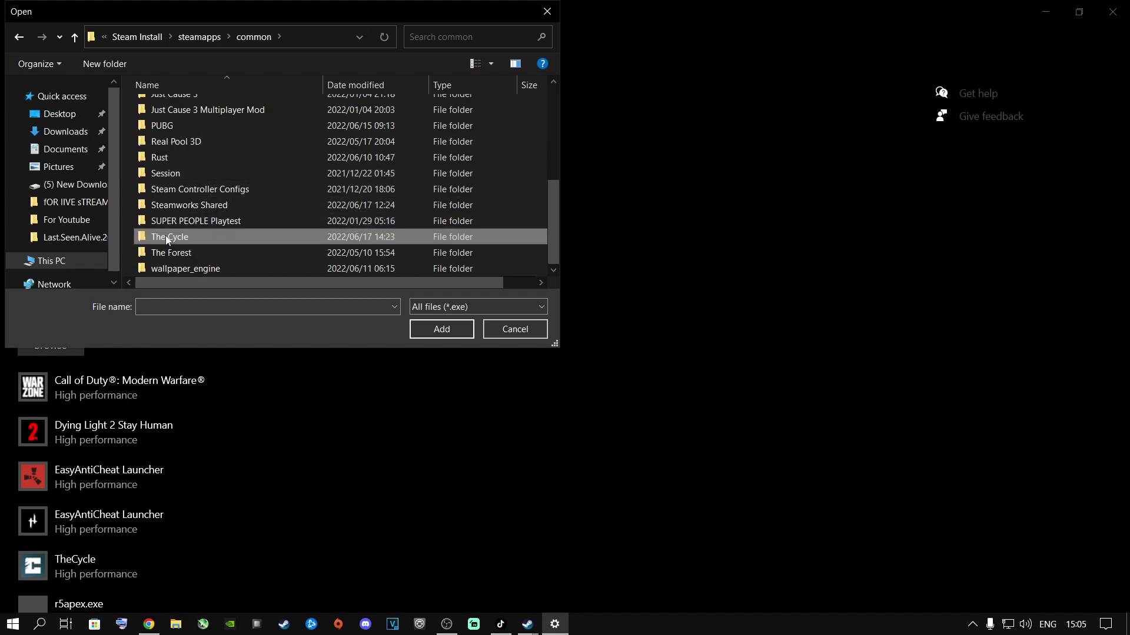
pyautogui.doubleClick(166, 237)
pyautogui.doubleClick(175, 158)
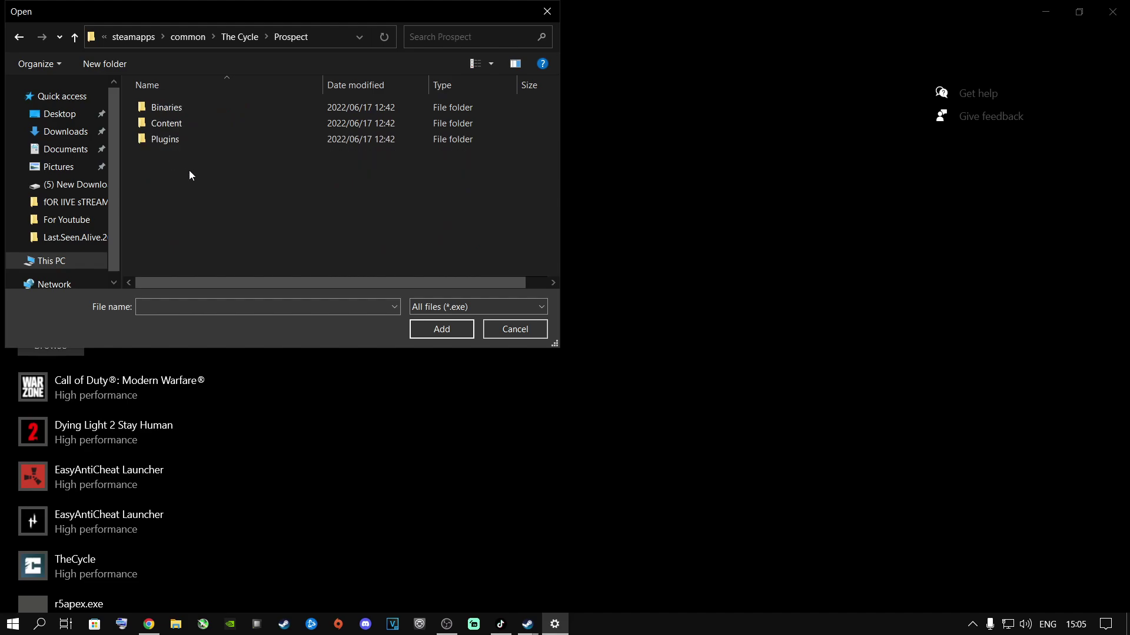
pyautogui.doubleClick(168, 110)
pyautogui.doubleClick(166, 111)
pyautogui.click(194, 108)
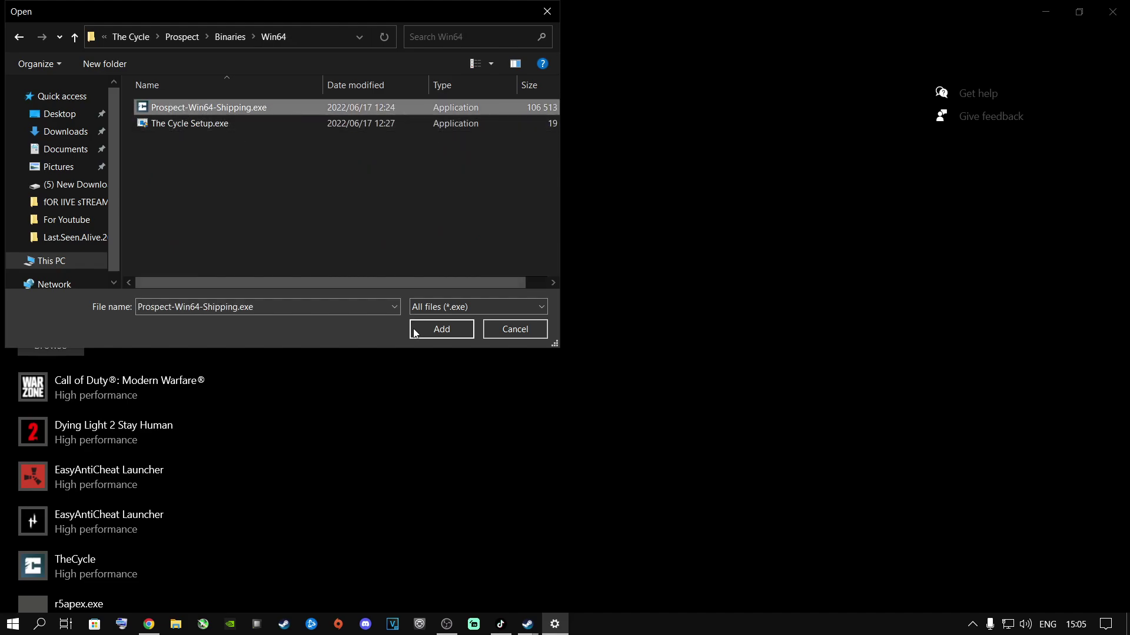
pyautogui.click(513, 329)
# - Save High performance as TheCycle's graphics preference in the app list and close Settings
pyautogui.scroll(-3, 82, 435)
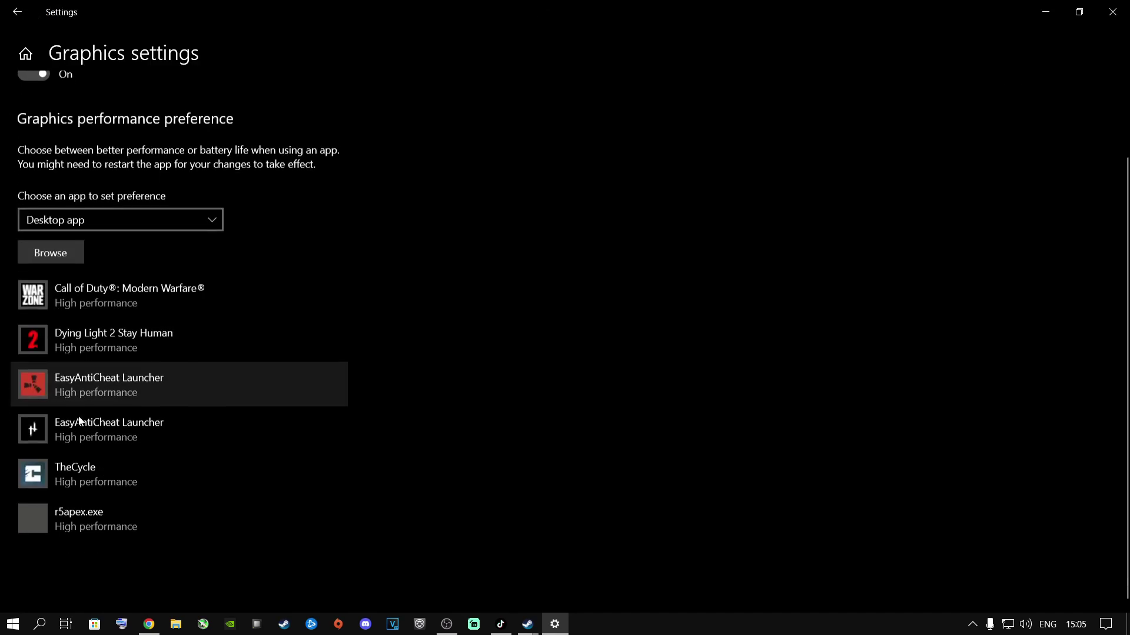
pyautogui.click(89, 482)
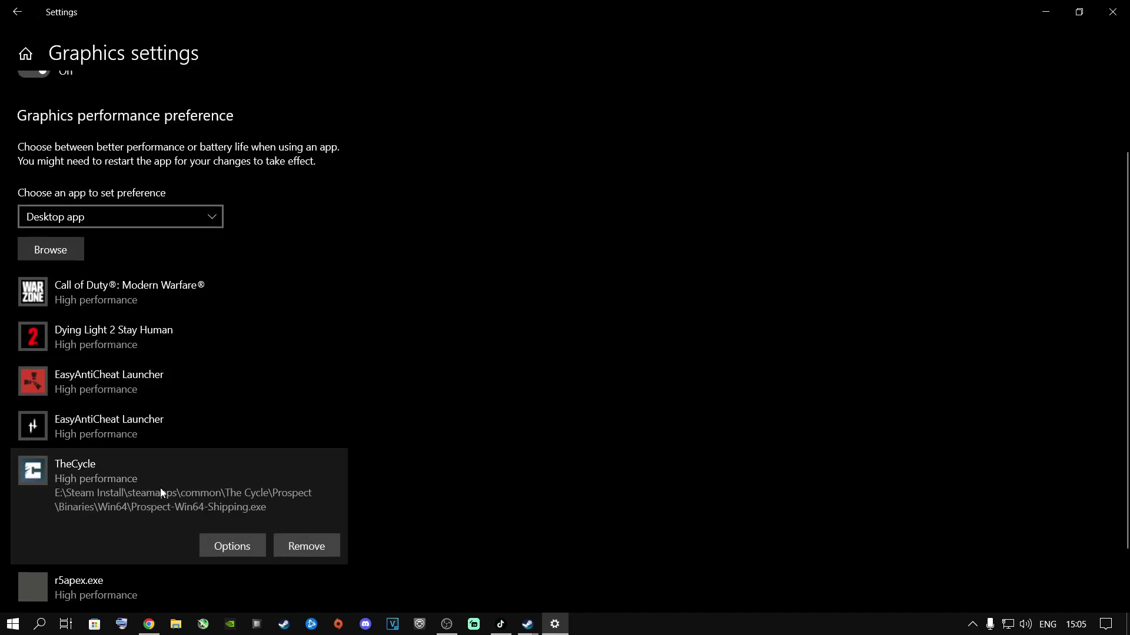
pyautogui.click(229, 546)
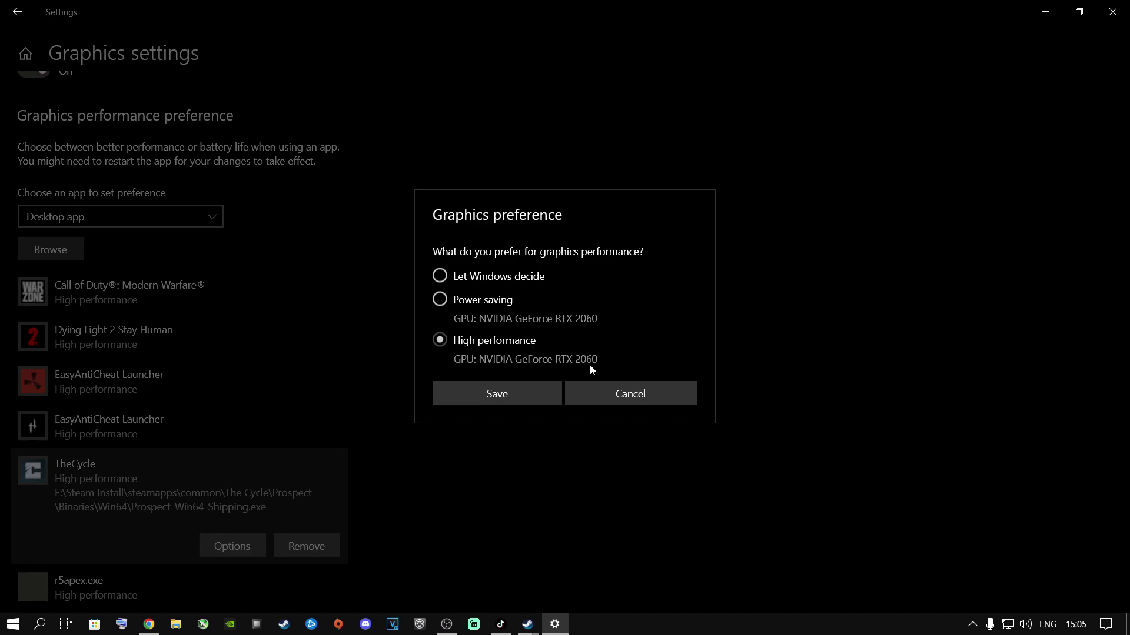
pyautogui.click(506, 396)
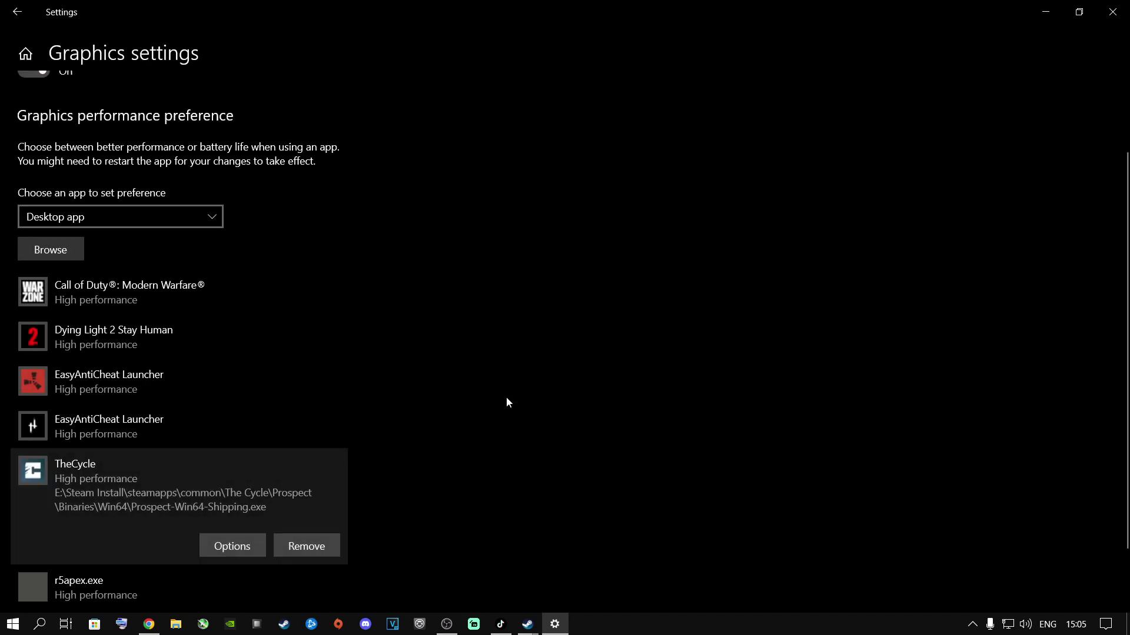
pyautogui.click(1112, 12)
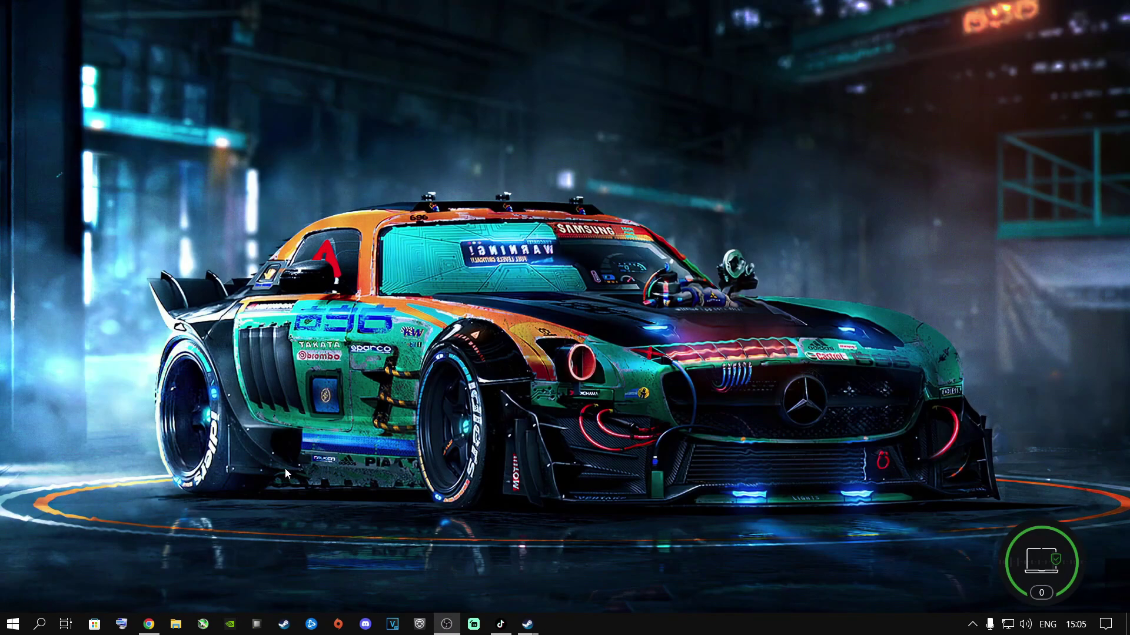
pyautogui.rightClick(354, 333)
pyautogui.click(412, 437)
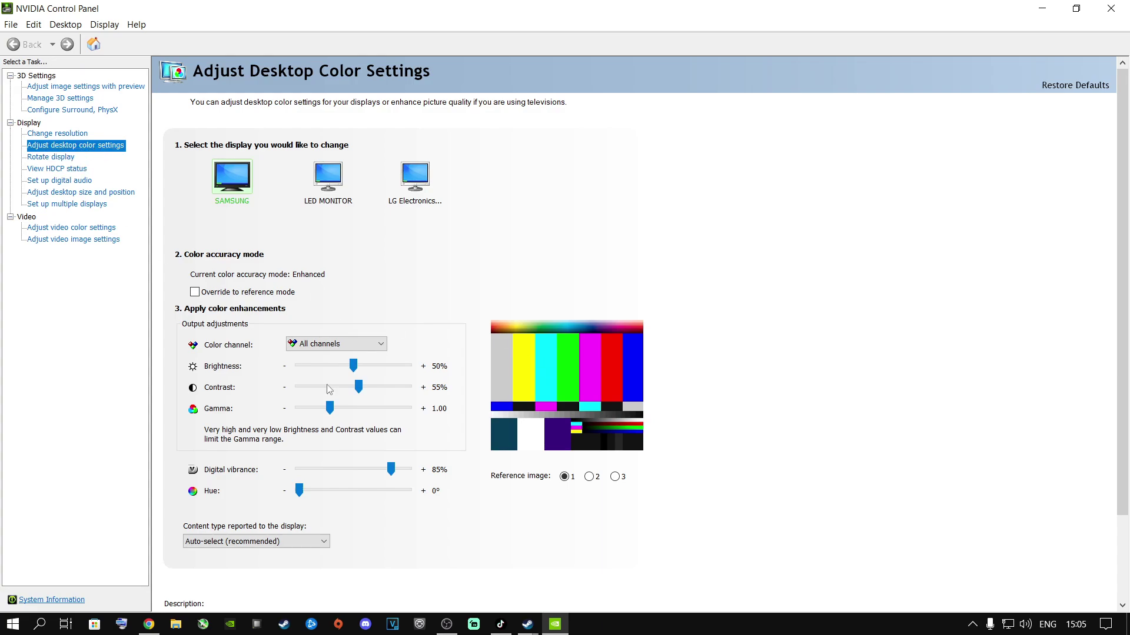
pyautogui.click(615, 477)
pyautogui.moveTo(391, 469); pyautogui.dragTo(294, 474)
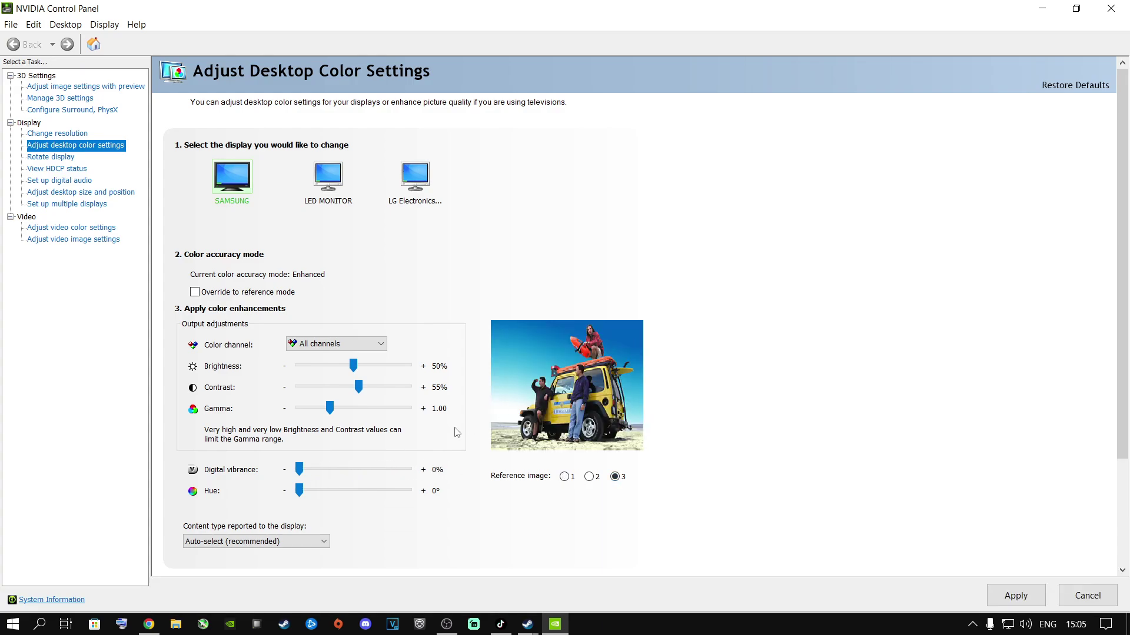
pyautogui.moveTo(299, 469); pyautogui.dragTo(394, 473)
pyautogui.click(1015, 596)
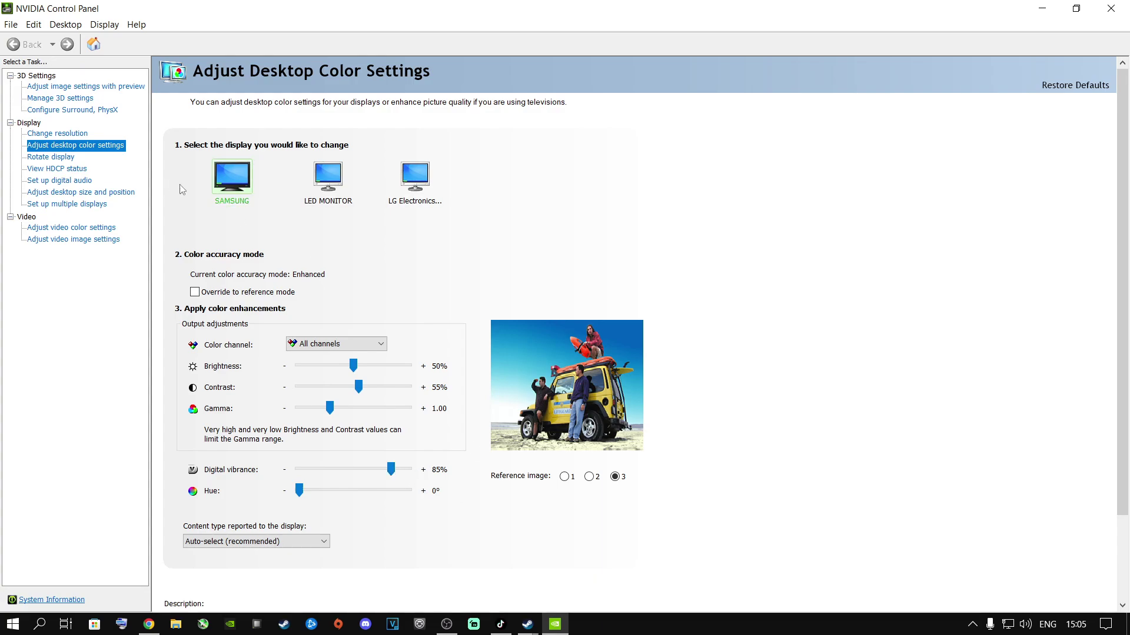
# - Apply the Performance emphasis in the image settings with preview and switch back to the advanced 3D image settings
pyautogui.click(52, 89)
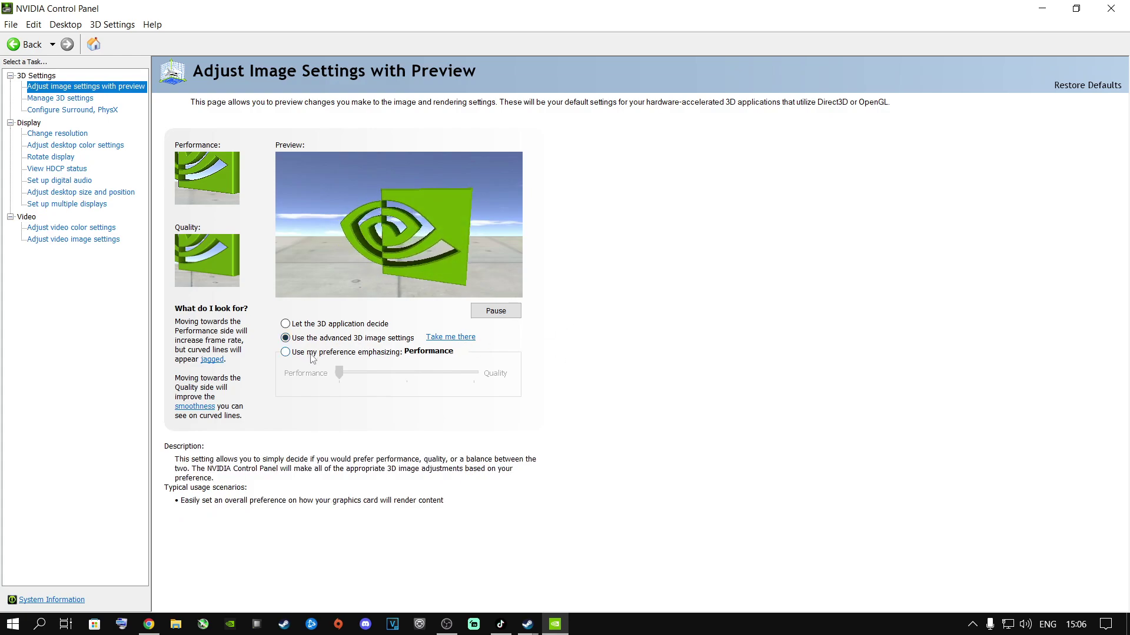
pyautogui.click(333, 356)
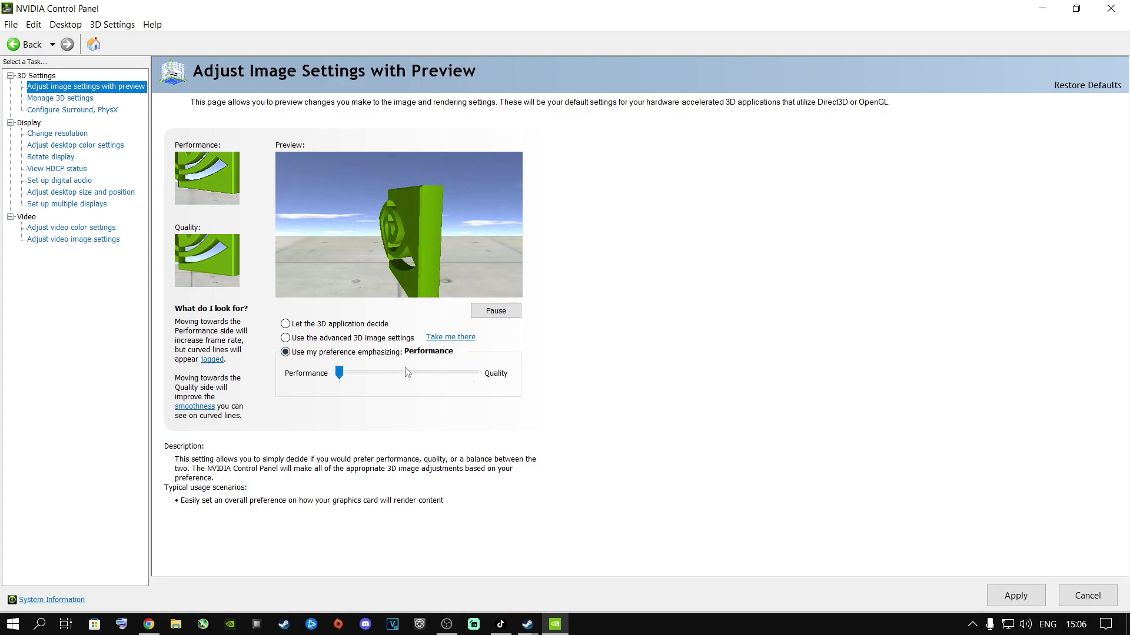
pyautogui.click(448, 374)
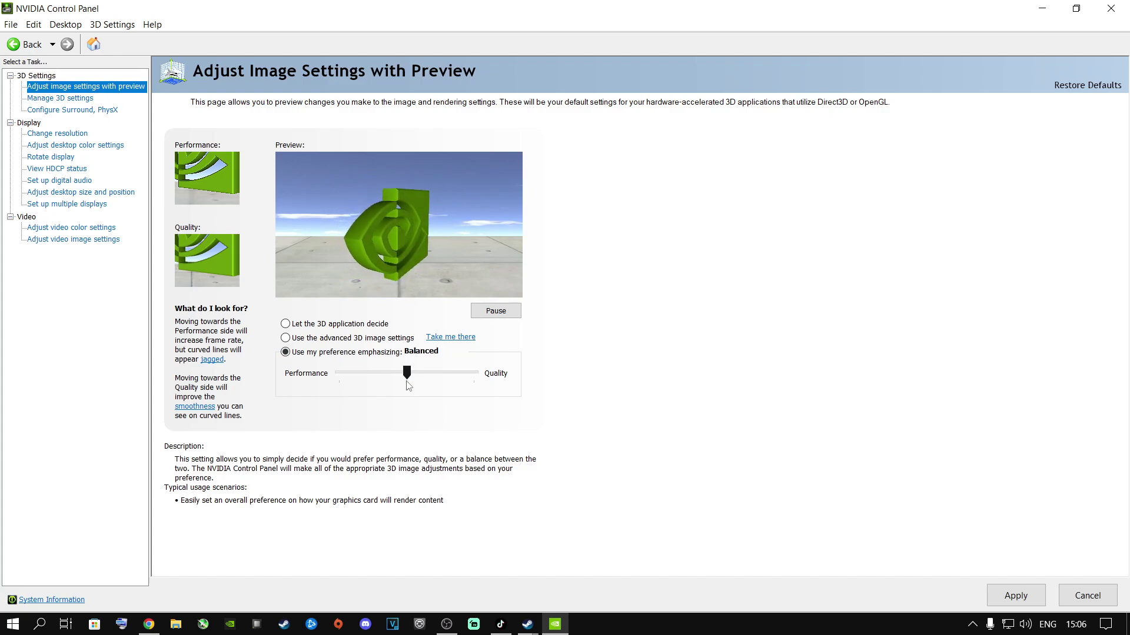
pyautogui.moveTo(409, 380); pyautogui.dragTo(347, 391)
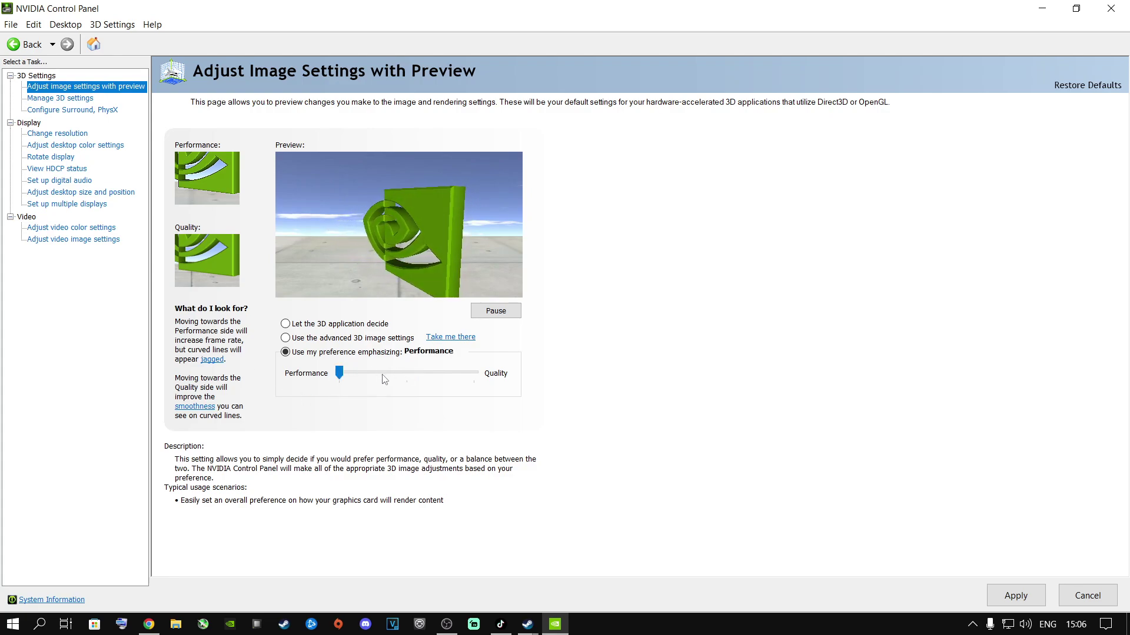
pyautogui.click(418, 376)
pyautogui.click(366, 378)
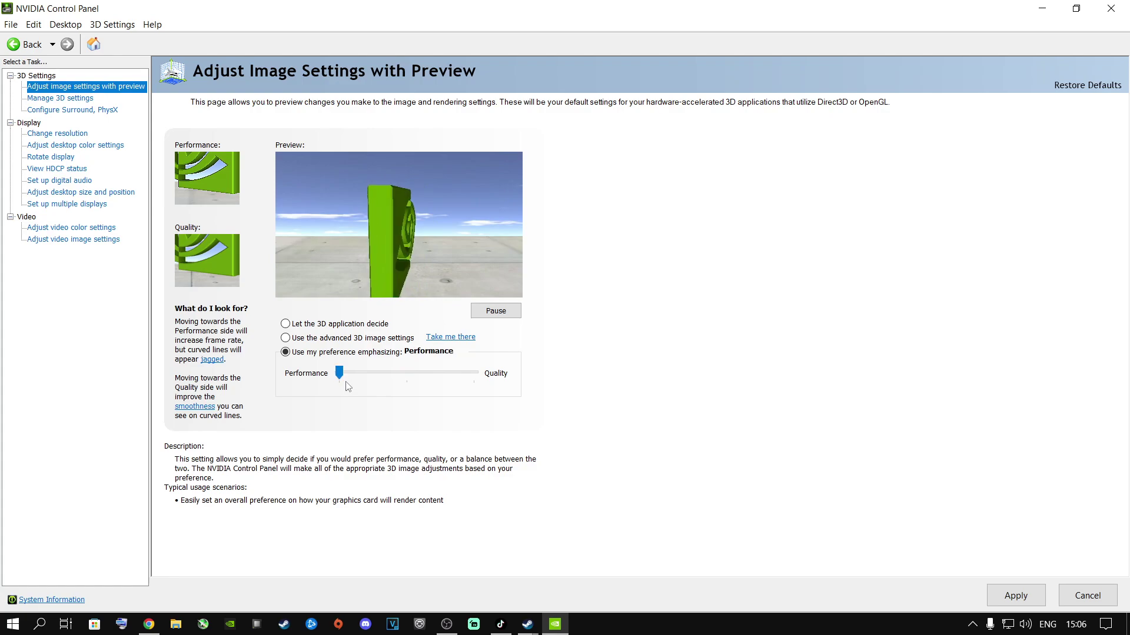
pyautogui.click(1011, 596)
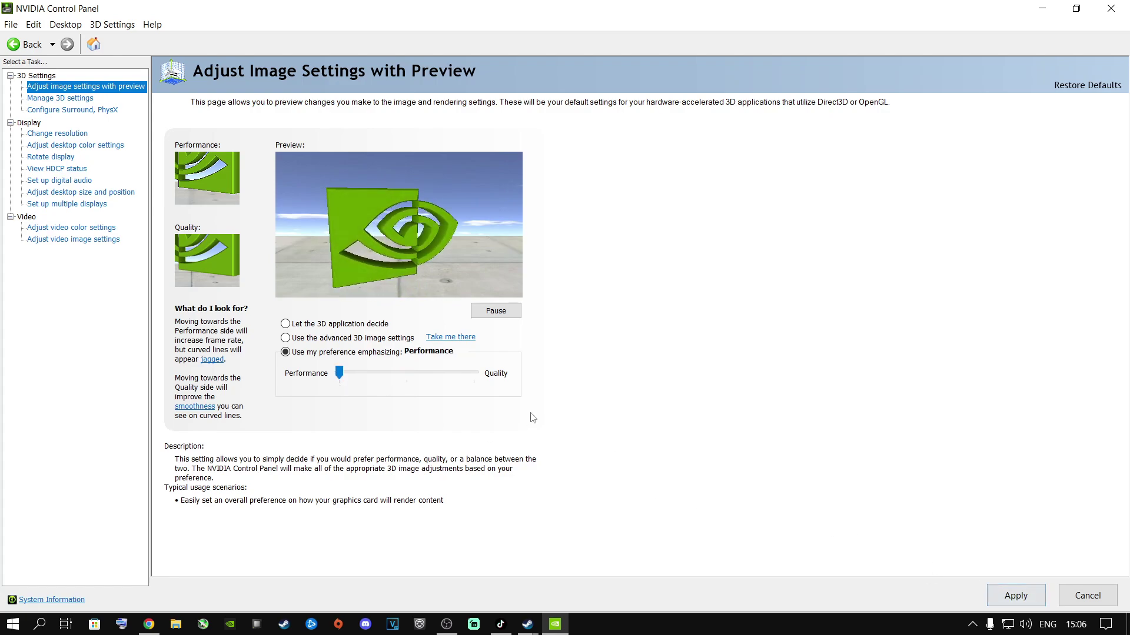
pyautogui.click(285, 338)
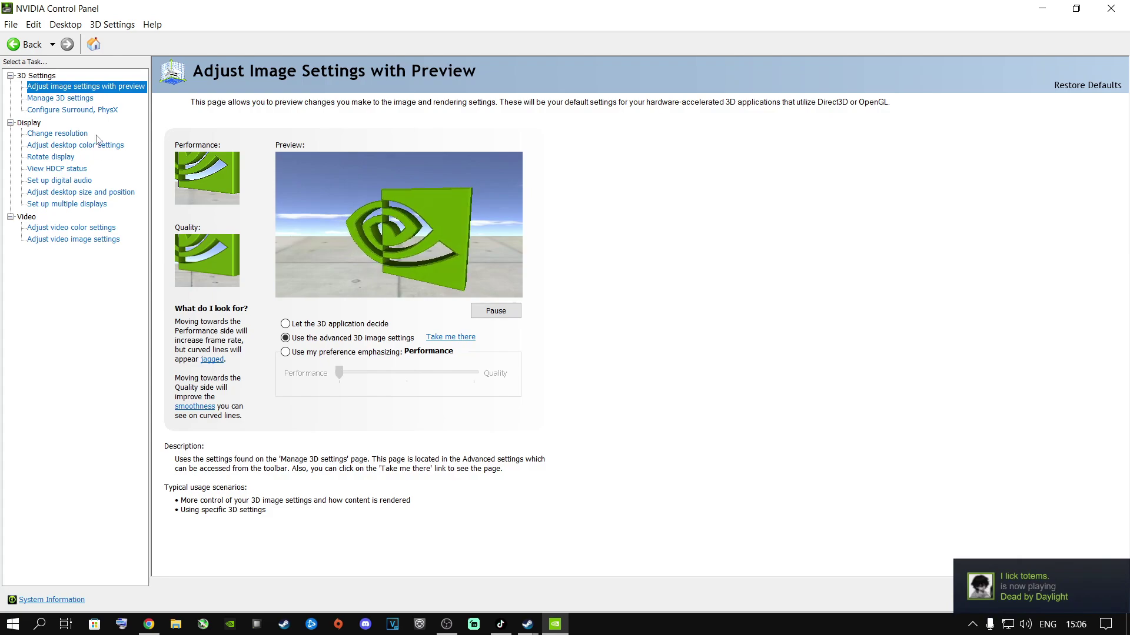
# - Add Prospect-Win64-Shipping.exe from steamapps\common\The Cycle\Prospect\Binaries\Win64 to the program-specific 3D settings
pyautogui.click(60, 98)
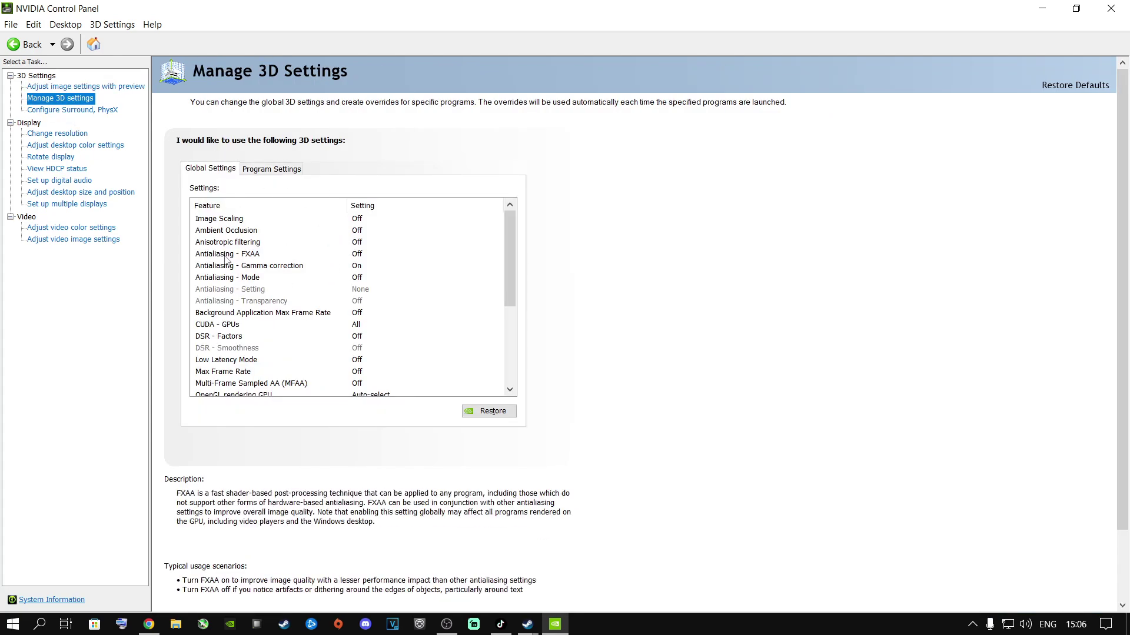
pyautogui.click(259, 170)
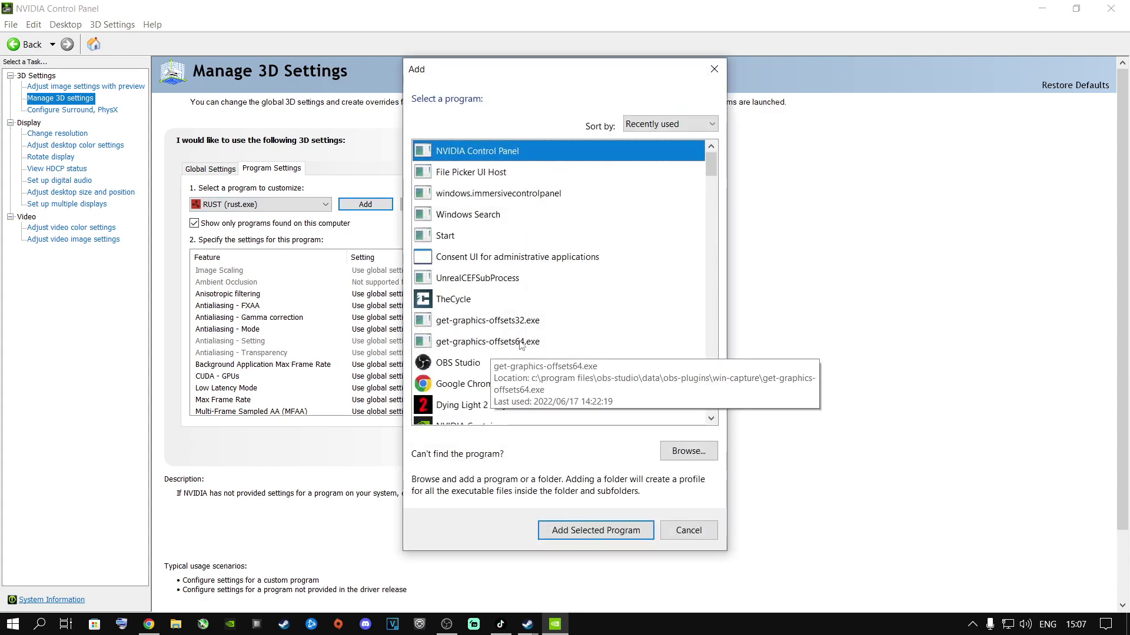
pyautogui.click(688, 458)
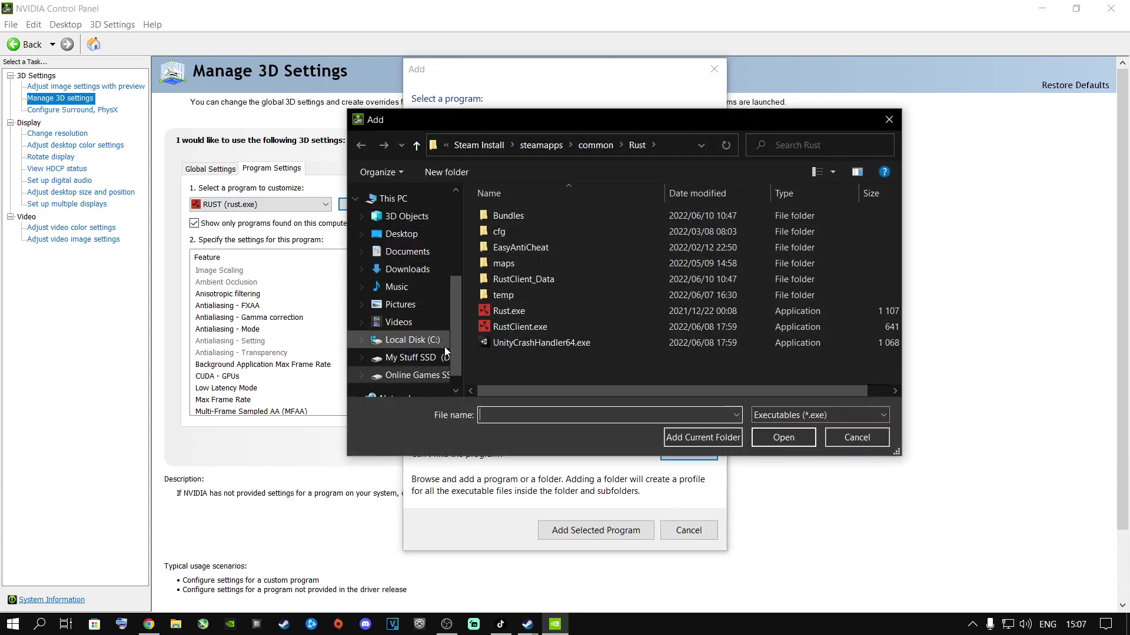
pyautogui.click(539, 148)
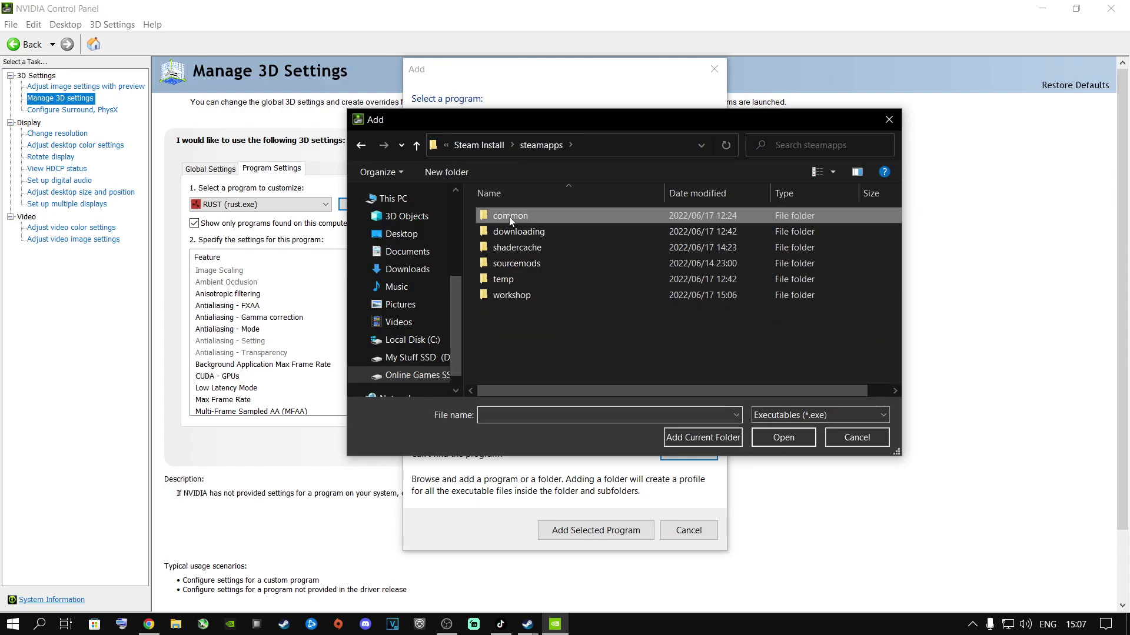
pyautogui.doubleClick(510, 217)
pyautogui.scroll(-5, 520, 266)
pyautogui.doubleClick(523, 329)
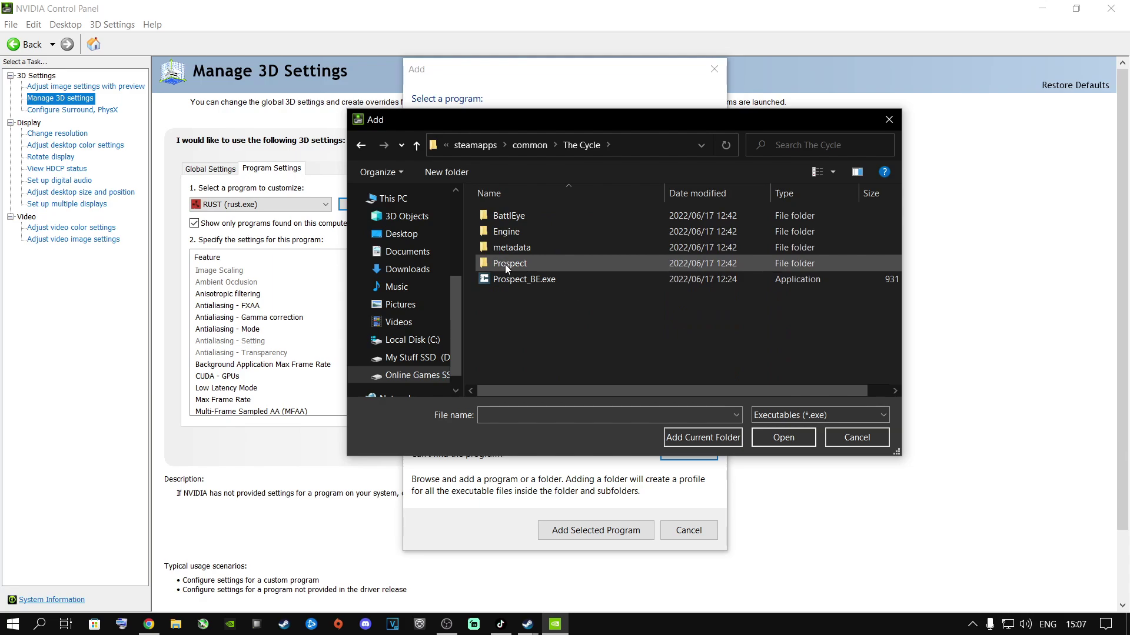
pyautogui.doubleClick(504, 263)
pyautogui.doubleClick(511, 216)
pyautogui.doubleClick(509, 217)
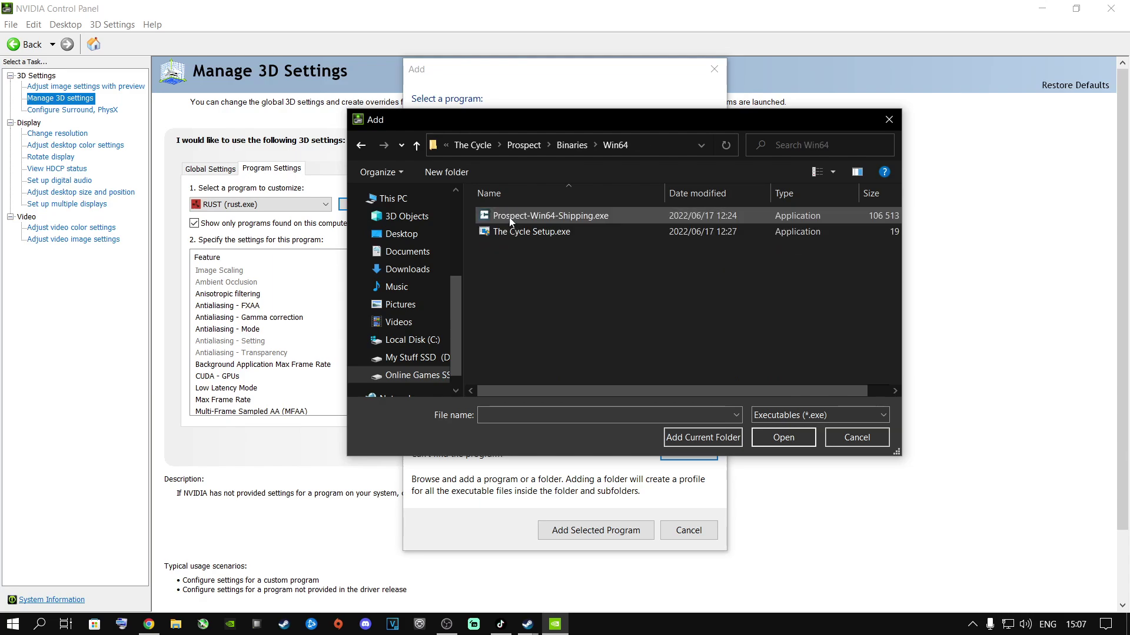
pyautogui.doubleClick(516, 215)
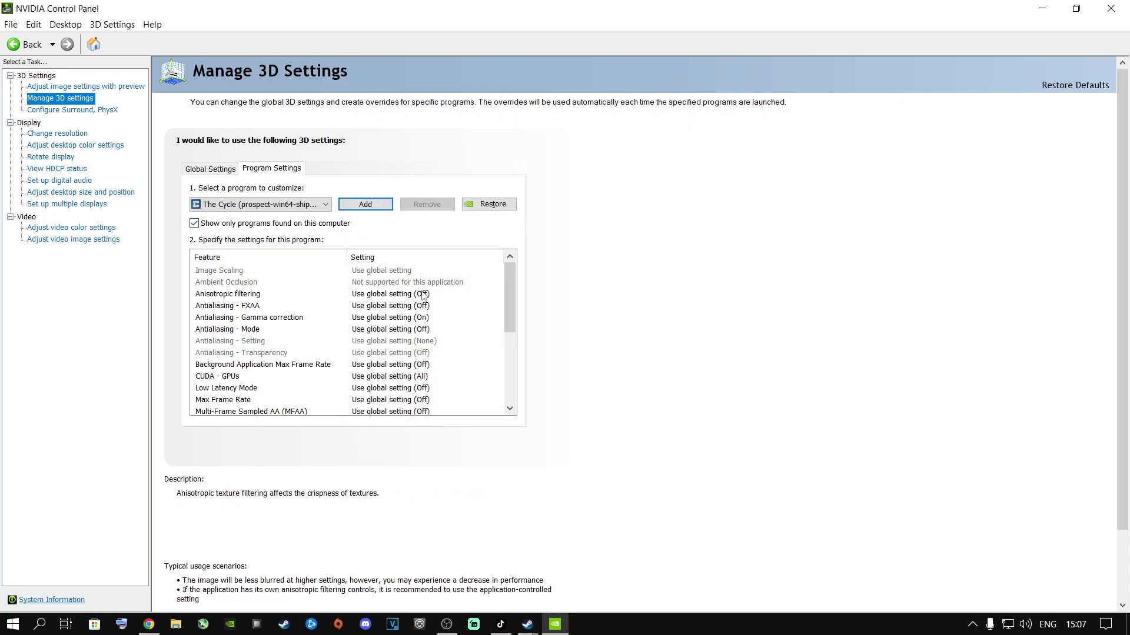
# - Set Antialiasing - Mode to Off for The Cycle
pyautogui.click(267, 329)
pyautogui.click(387, 331)
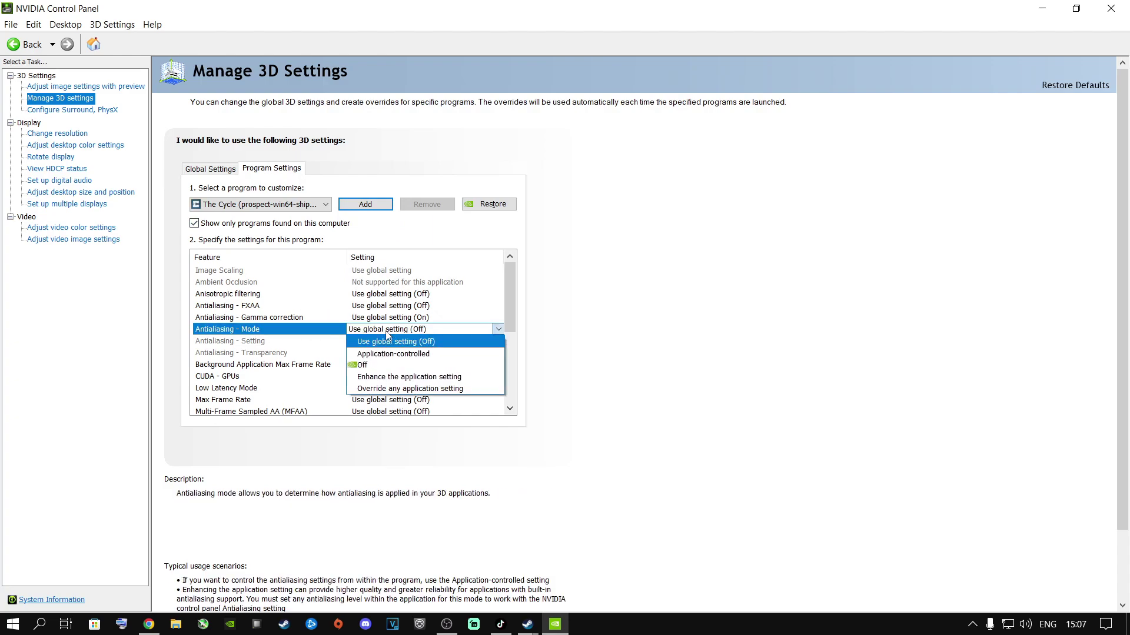
pyautogui.click(366, 366)
# - Set CUDA - GPUs for The Cycle to use the specific GPU NVIDIA GeForce RTX 2060
pyautogui.moveTo(505, 302); pyautogui.dragTo(507, 336)
pyautogui.click(215, 306)
pyautogui.click(383, 306)
pyautogui.click(374, 351)
pyautogui.click(385, 362)
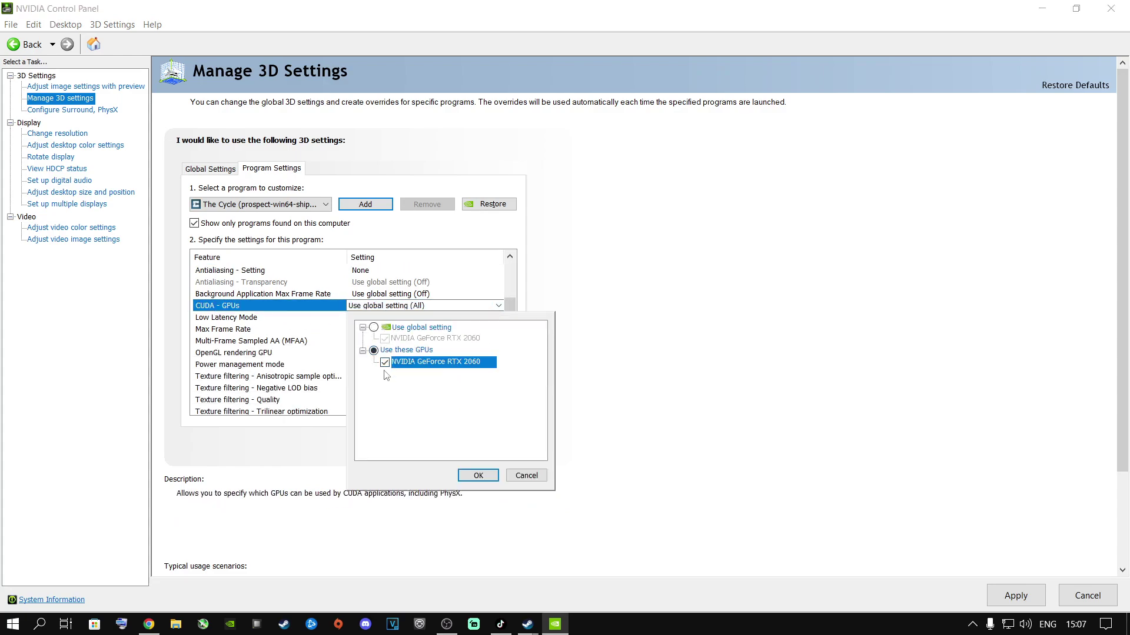
pyautogui.click(478, 476)
# - Set the OpenGL rendering GPU for The Cycle to NVIDIA GeForce RTX 2060
pyautogui.moveTo(509, 312); pyautogui.dragTo(506, 359)
pyautogui.click(219, 330)
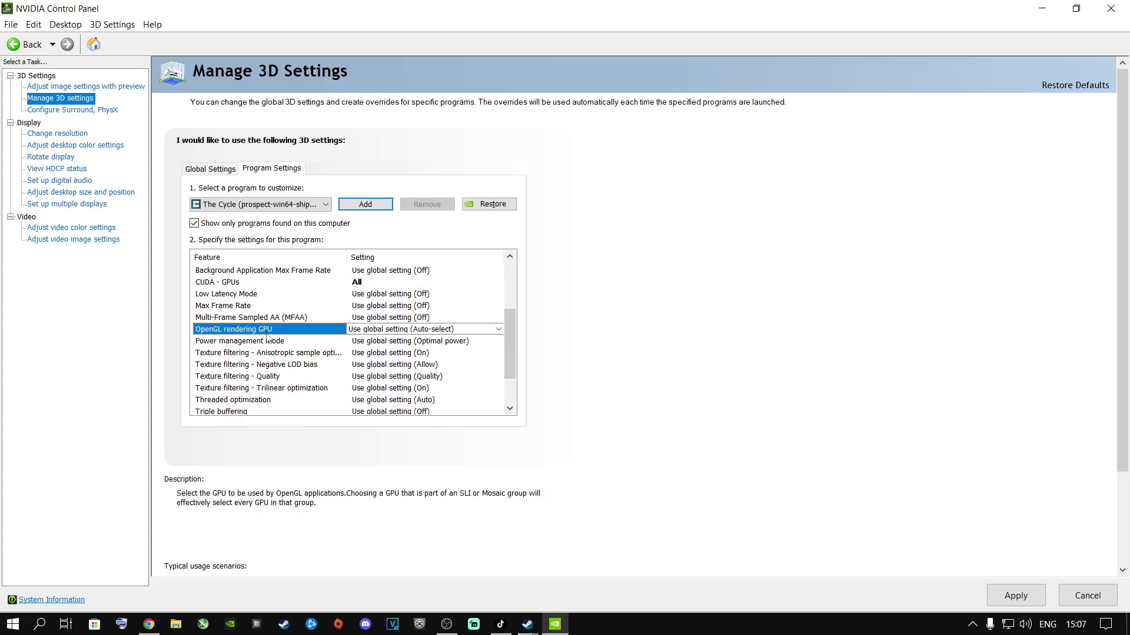
pyautogui.click(403, 330)
pyautogui.click(392, 366)
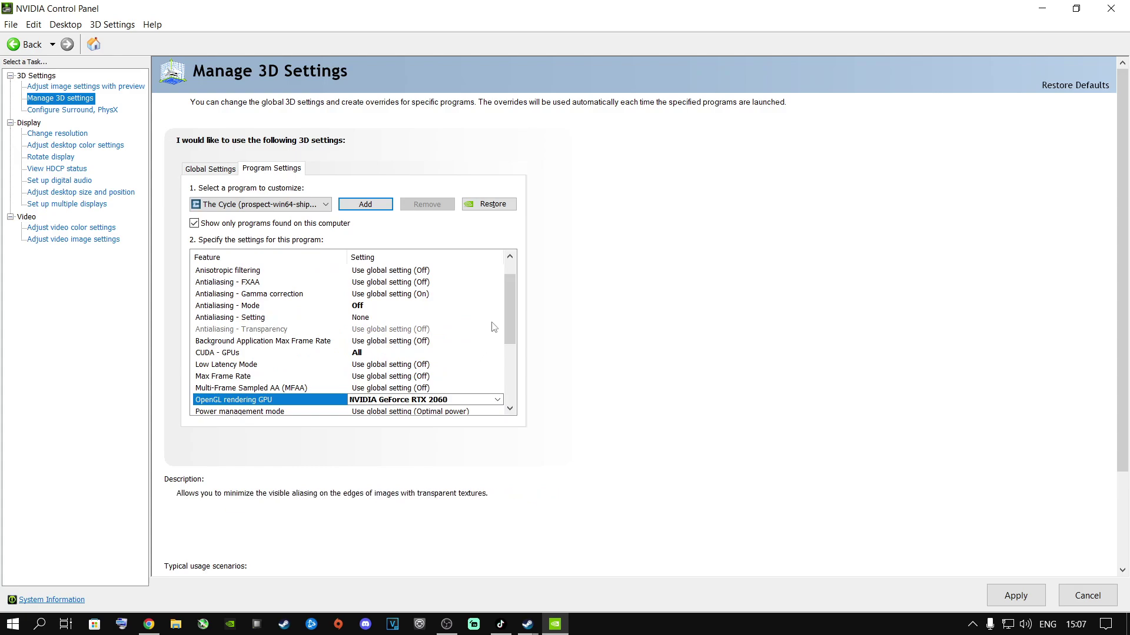
pyautogui.moveTo(509, 310); pyautogui.dragTo(509, 357)
pyautogui.click(236, 353)
pyautogui.click(403, 355)
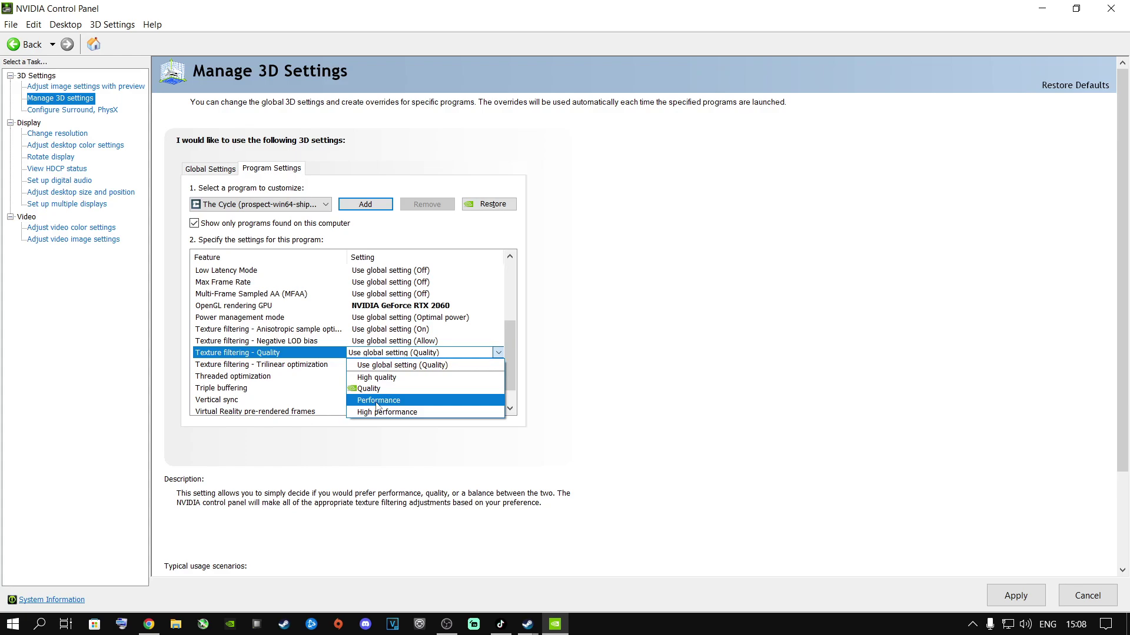
pyautogui.click(553, 390)
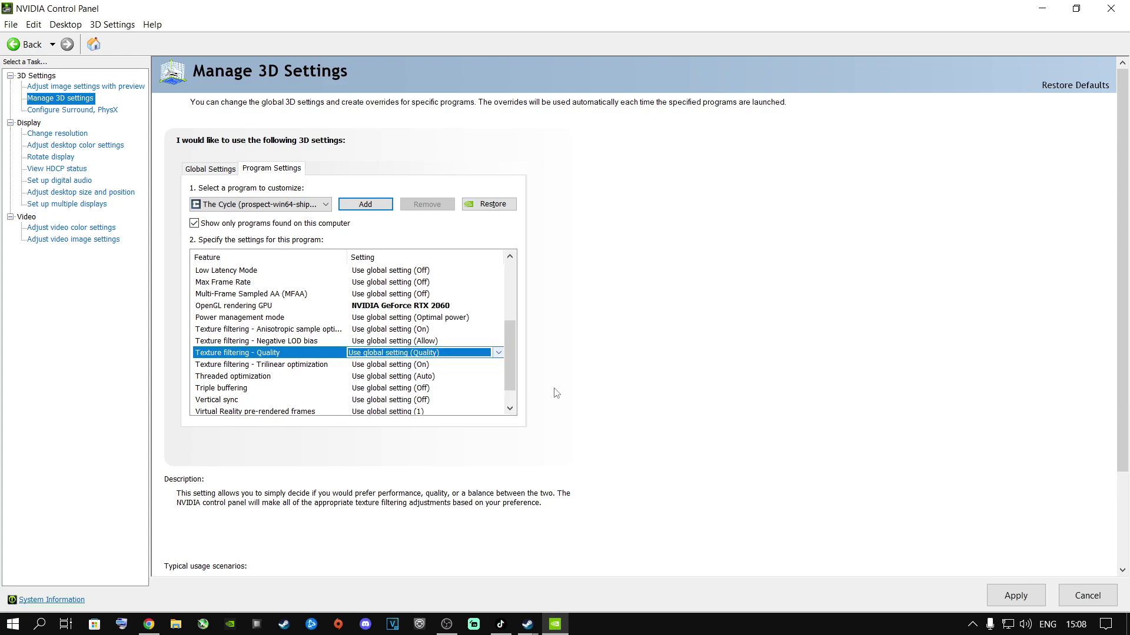
pyautogui.click(422, 354)
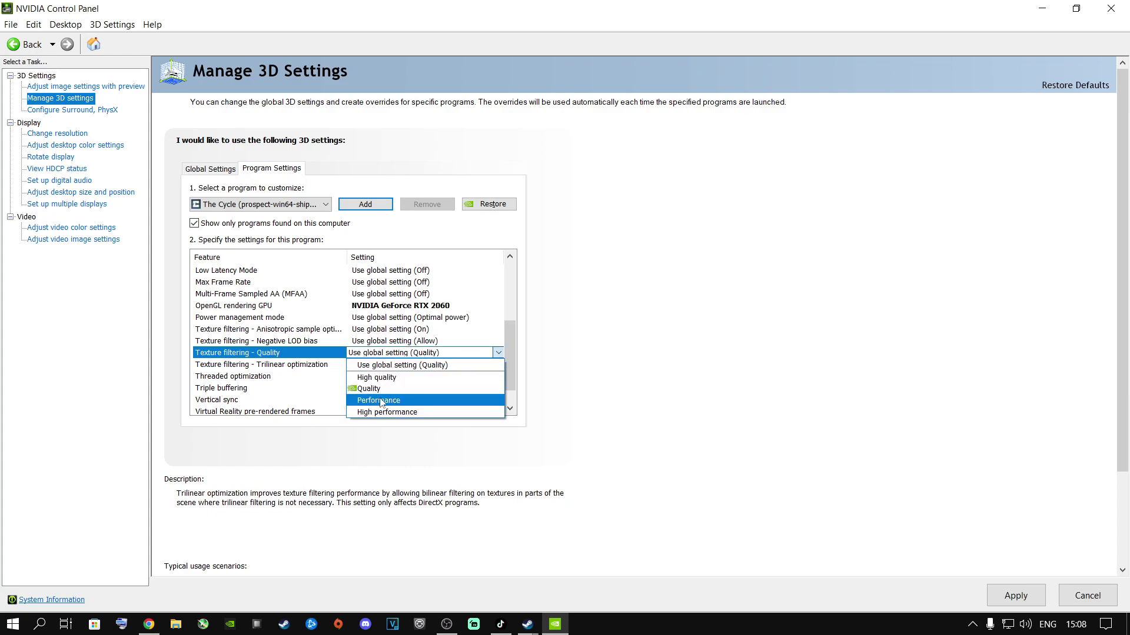
pyautogui.click(606, 385)
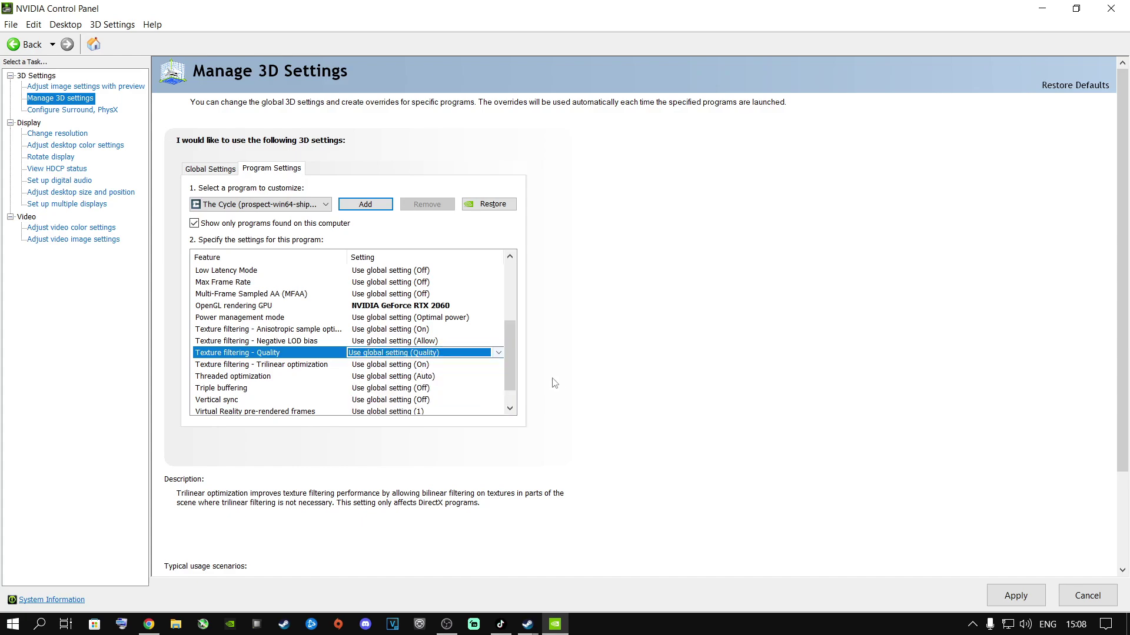
# - Set Vertical sync to Off for The Cycle and apply the program settings
pyautogui.moveTo(509, 353); pyautogui.dragTo(510, 379)
pyautogui.click(206, 380)
pyautogui.click(401, 378)
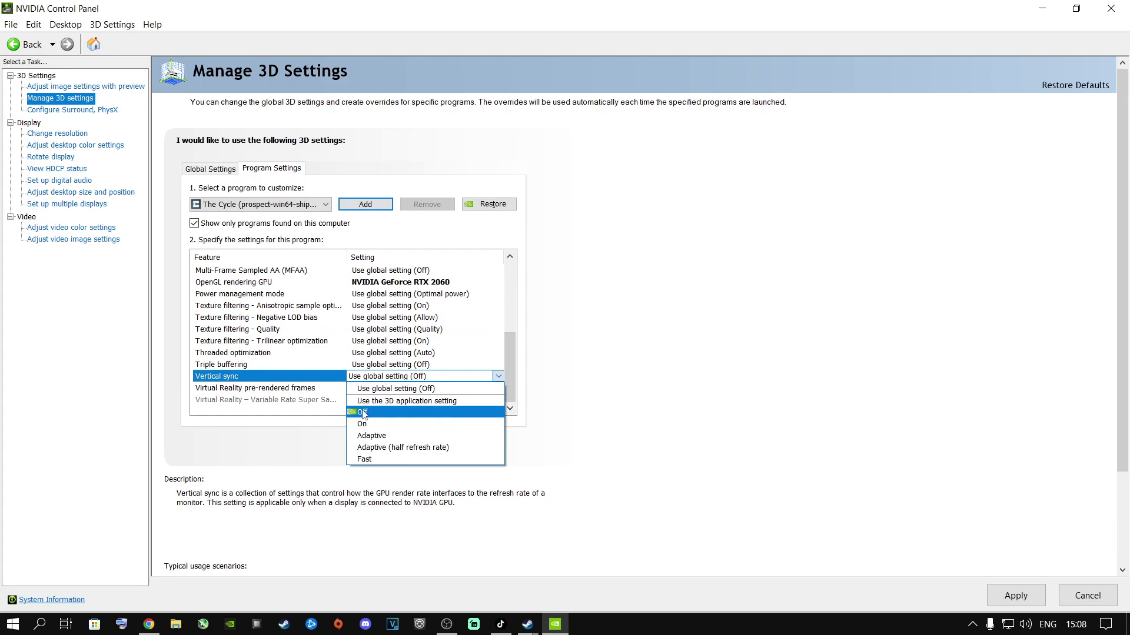
pyautogui.click(362, 412)
pyautogui.moveTo(510, 352); pyautogui.dragTo(511, 404)
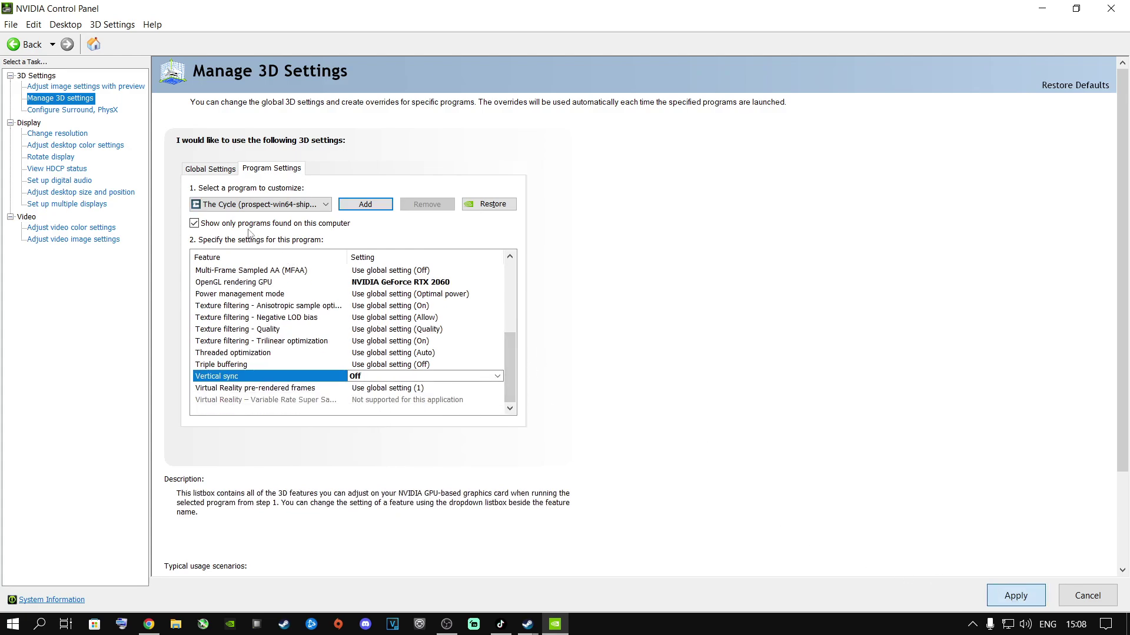
# - Set the PhysX processor to NVIDIA GeForce RTX 2060 in the Surround and PhysX configuration and apply it
pyautogui.click(47, 110)
pyautogui.click(528, 195)
pyautogui.click(447, 203)
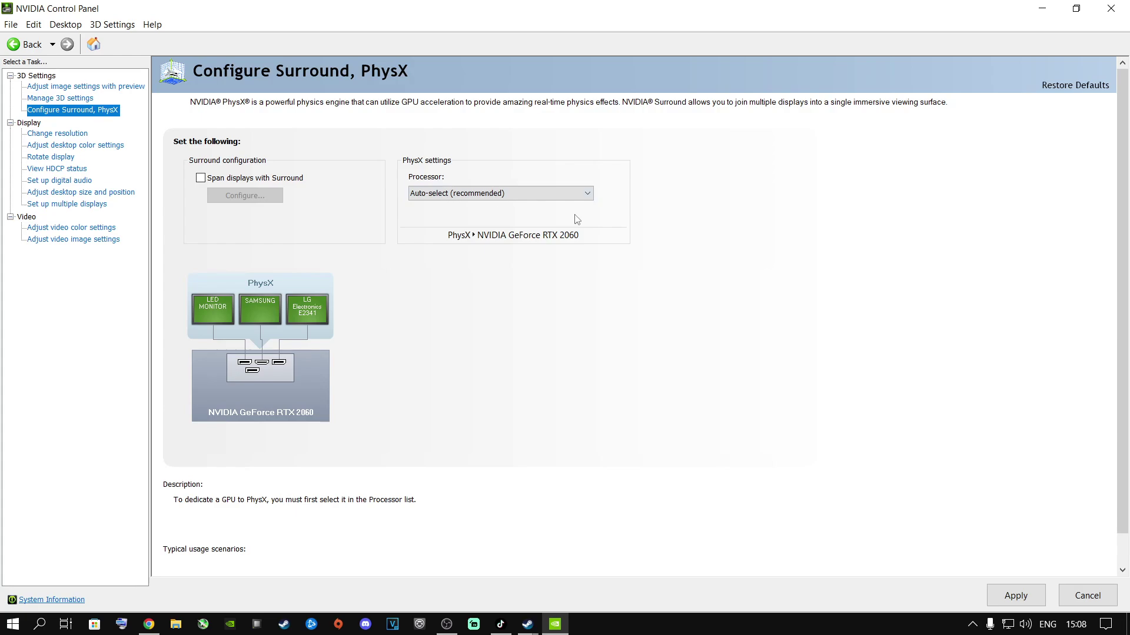
pyautogui.click(499, 194)
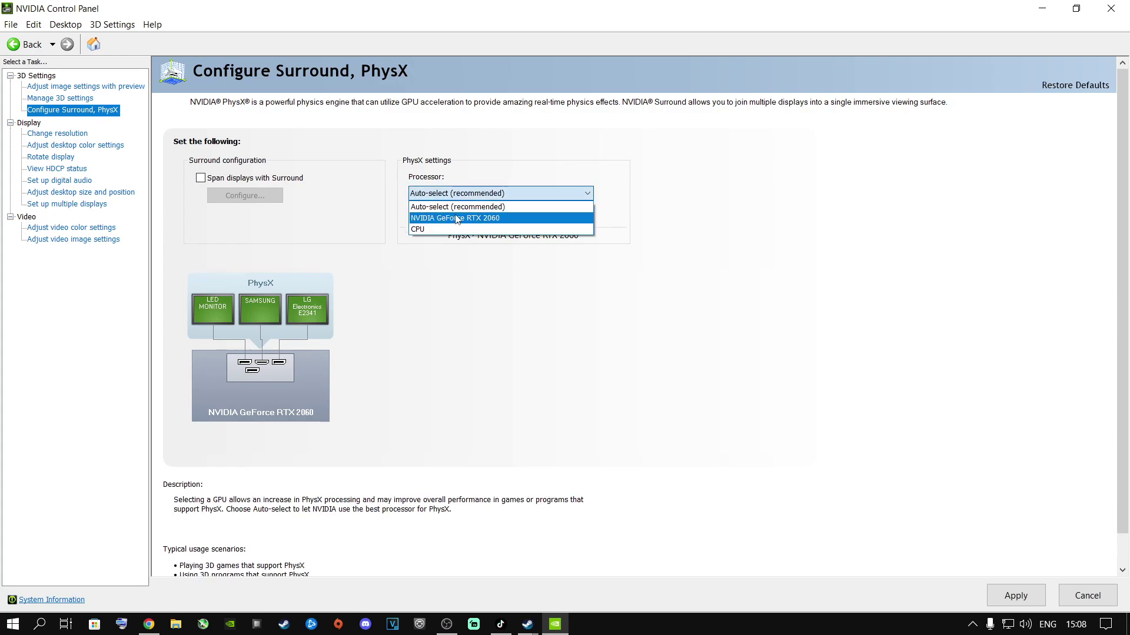
pyautogui.click(457, 218)
pyautogui.click(1016, 596)
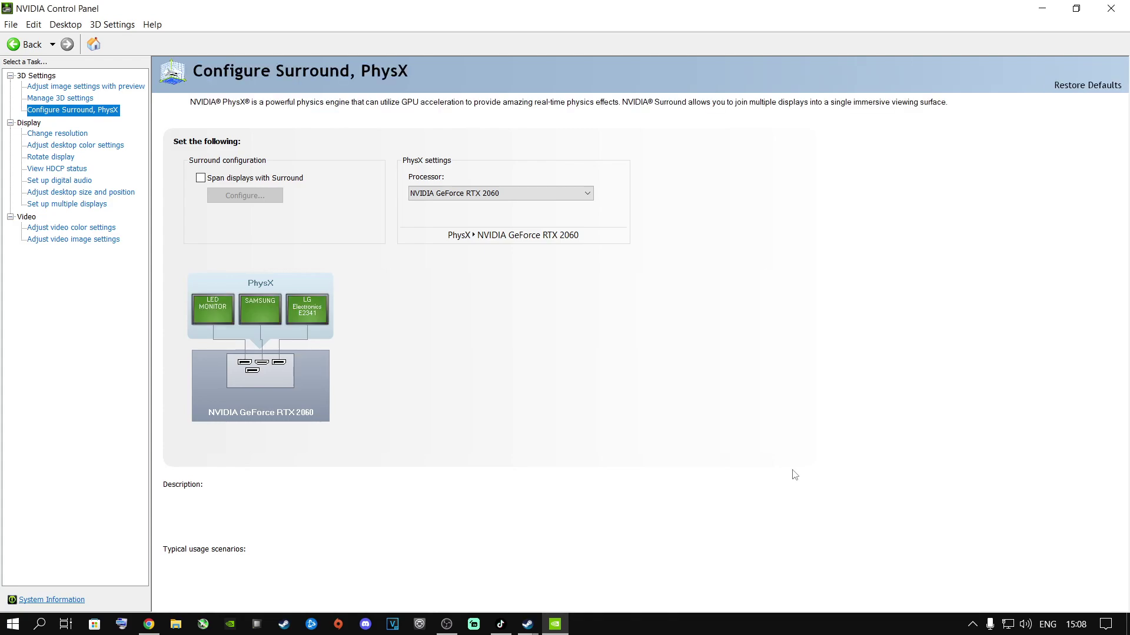
# - Close the NVIDIA Control Panel, switch to The Cycle and open its in-game settings
pyautogui.click(1108, 10)
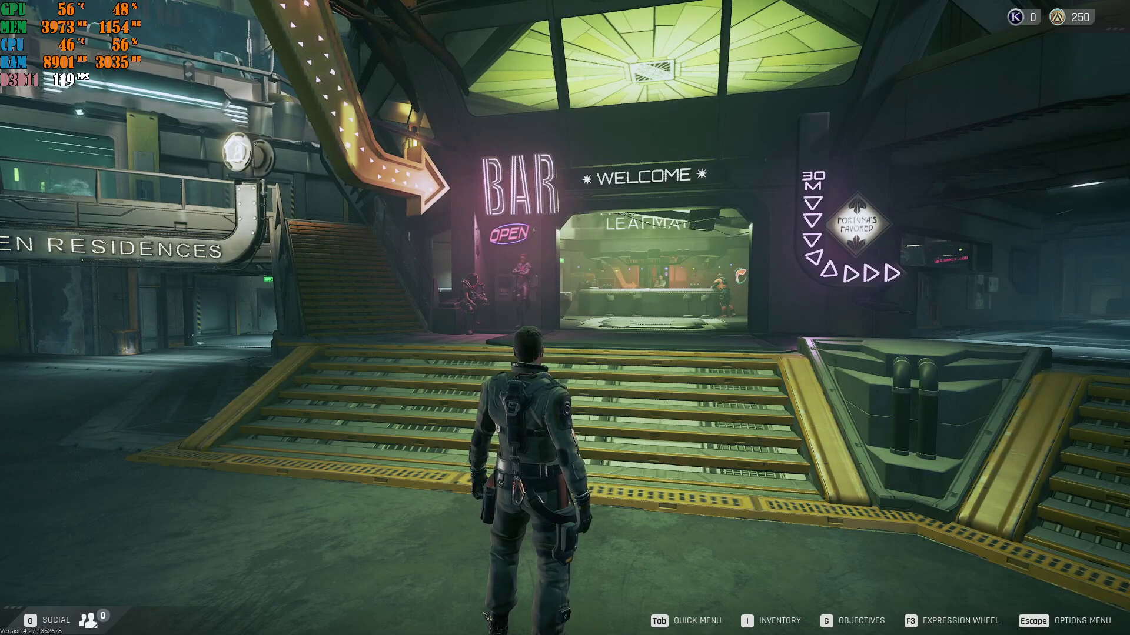
pyautogui.press('Escape')
pyautogui.click(590, 272)
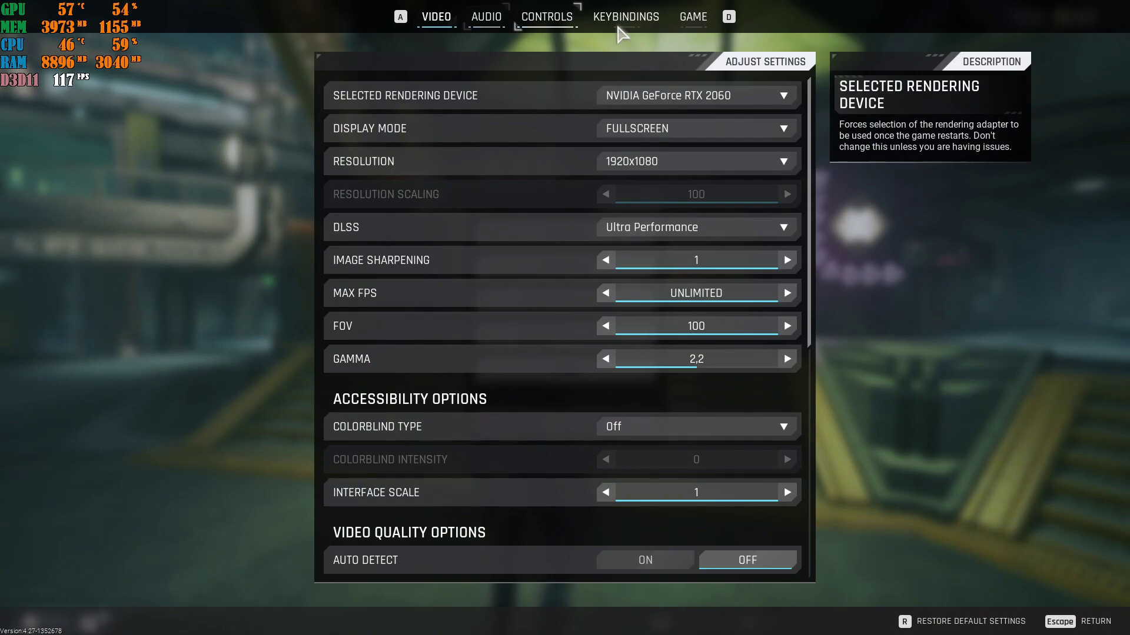
# - Set Field of View Movement Changes to Off in the general game settings
pyautogui.click(698, 24)
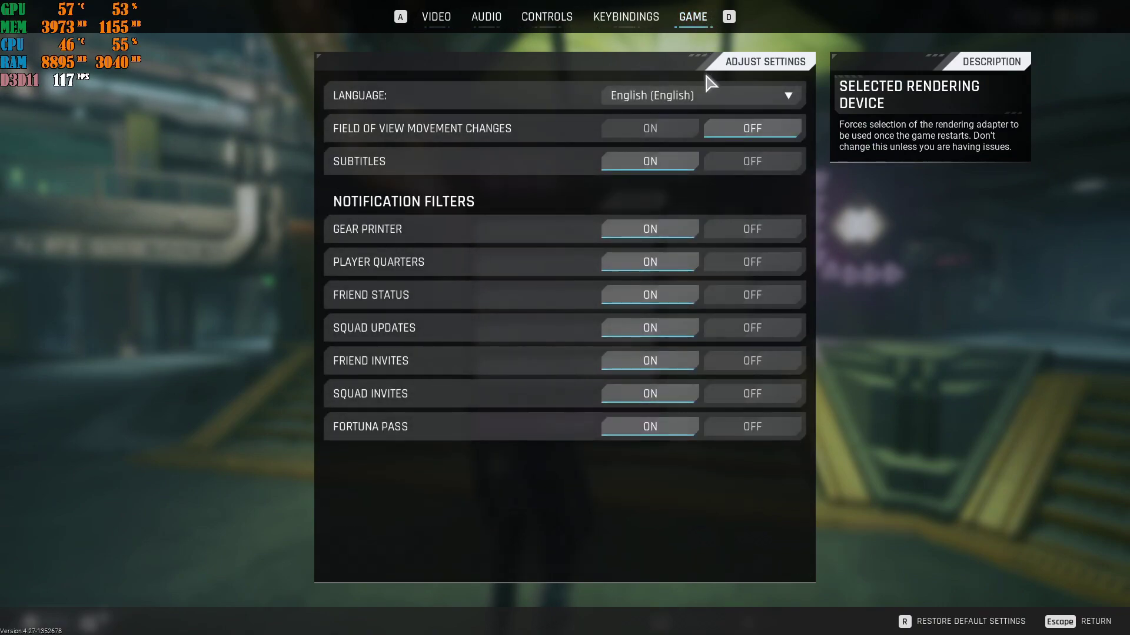
pyautogui.click(680, 134)
pyautogui.click(740, 131)
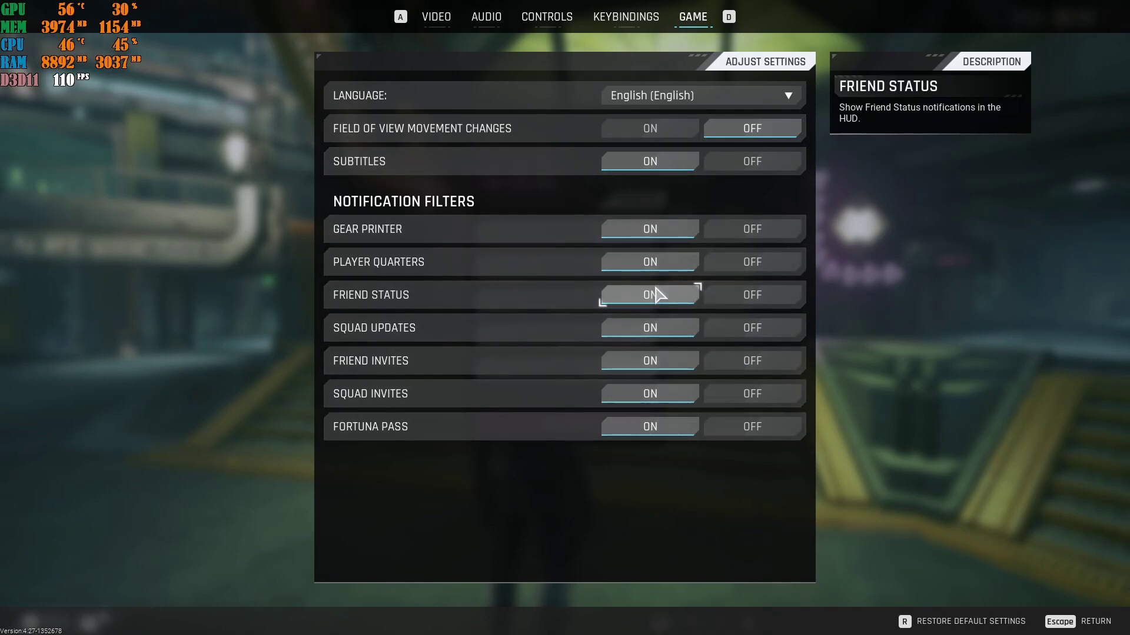
# - Choose NVIDIA GeForce RTX 2060 as the selected rendering device in the video settings
pyautogui.click(436, 23)
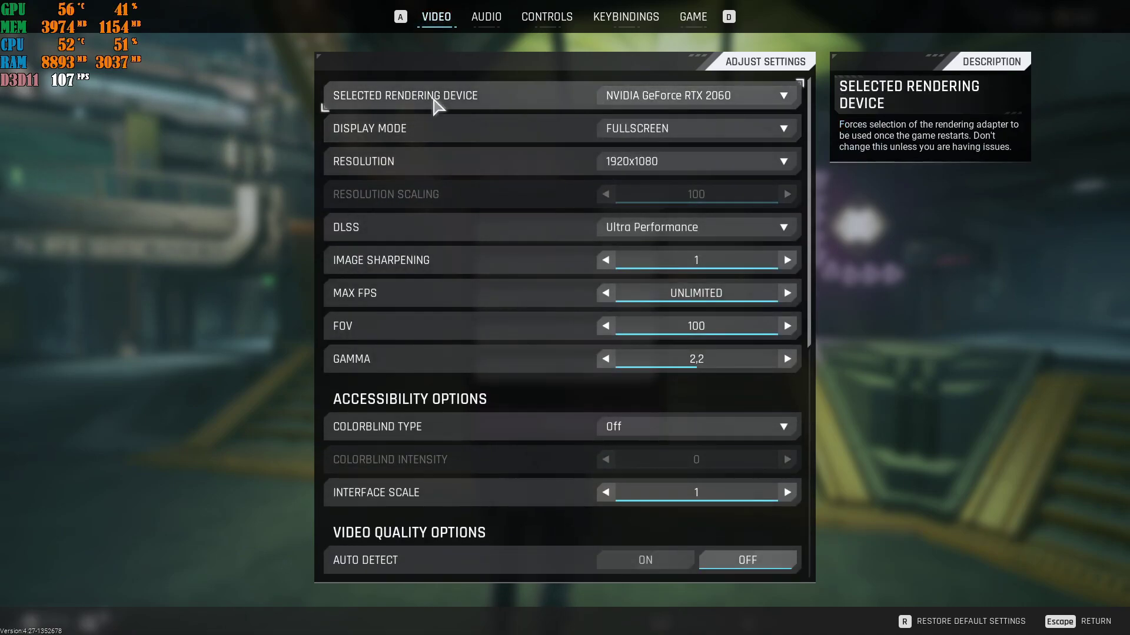
pyautogui.click(645, 103)
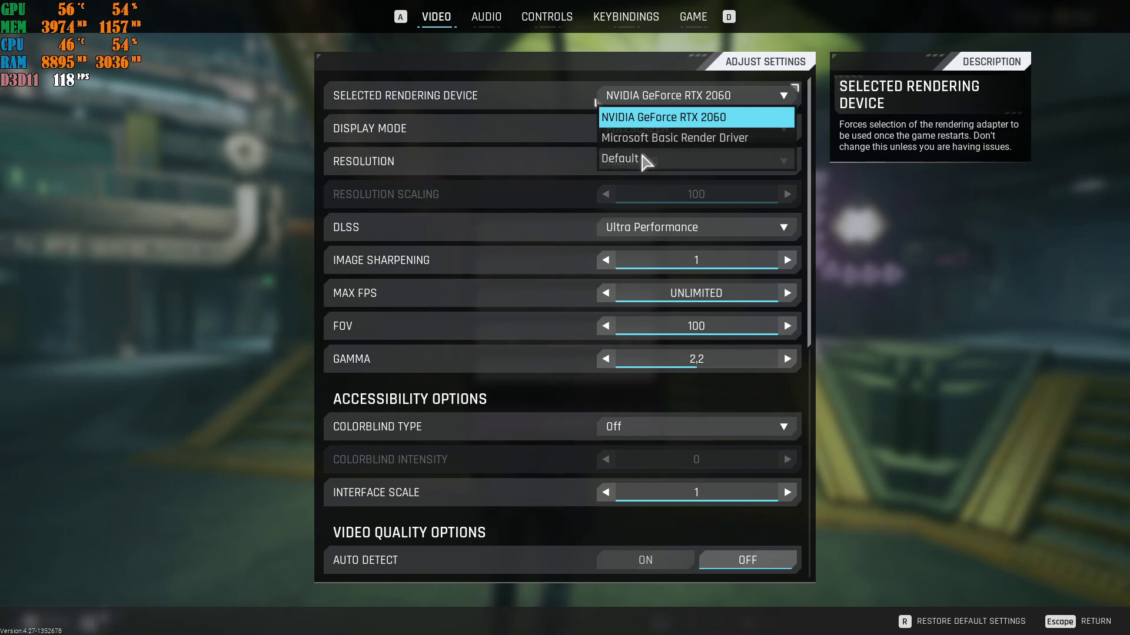
pyautogui.click(651, 117)
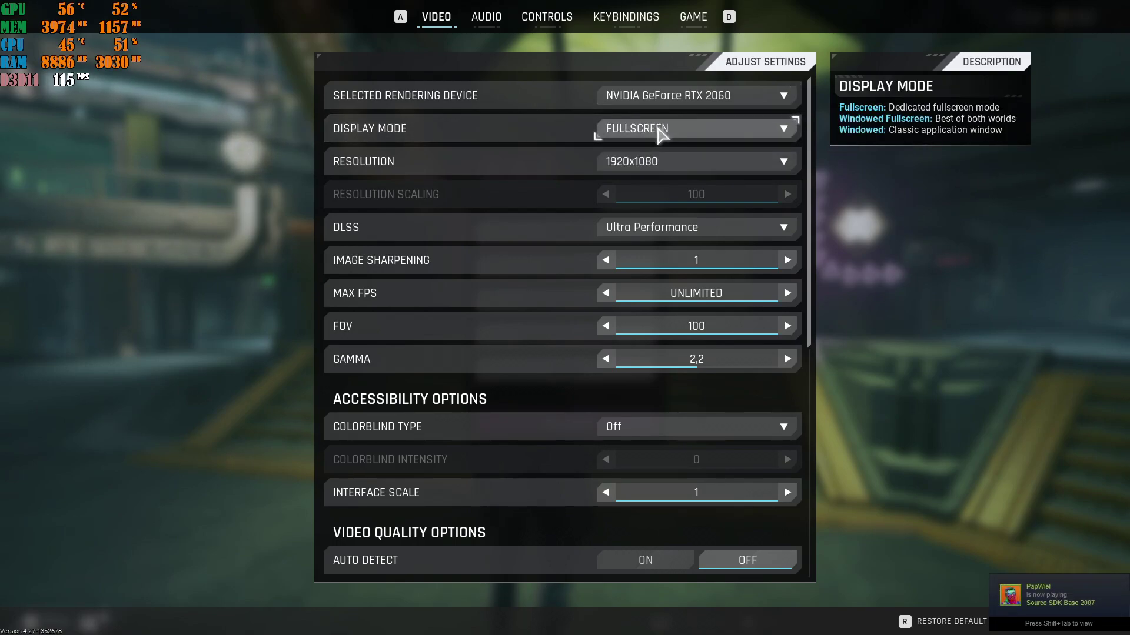